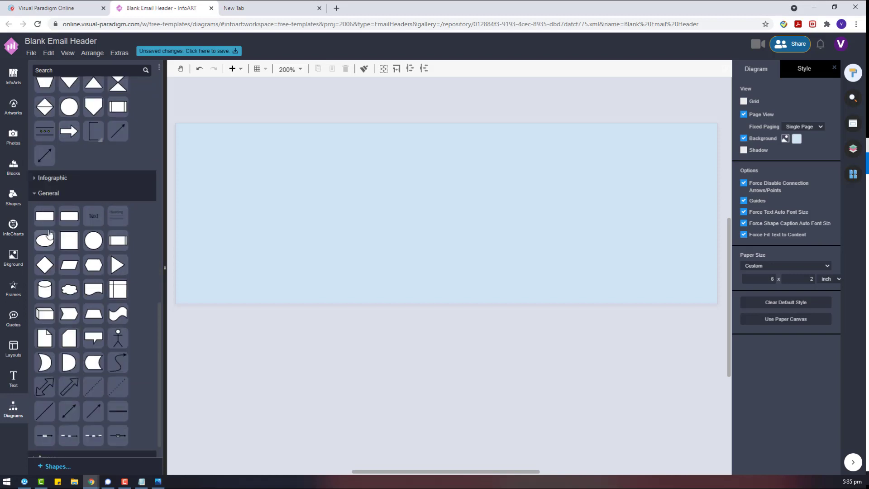
Add a rectangle to the banner, fill it light blue and set its black outline to 5 pt
drag(44, 215, 402, 171)
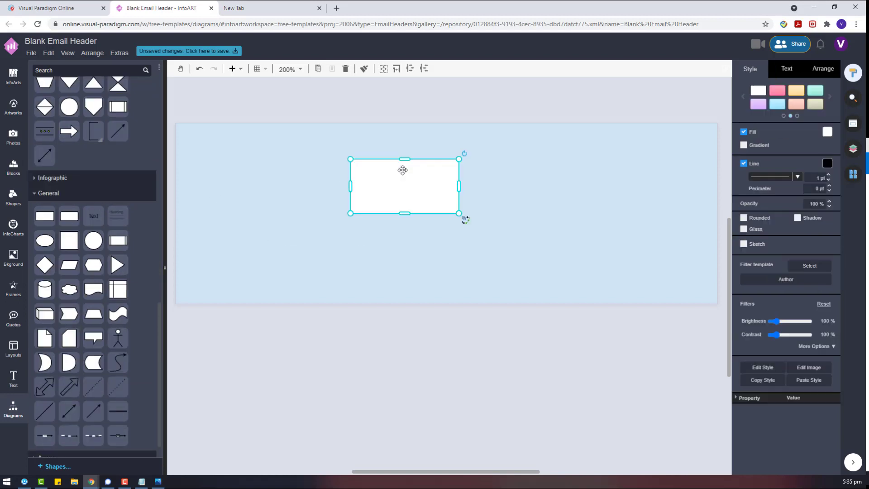
click(828, 131)
click(813, 186)
text(5)
key(Return)
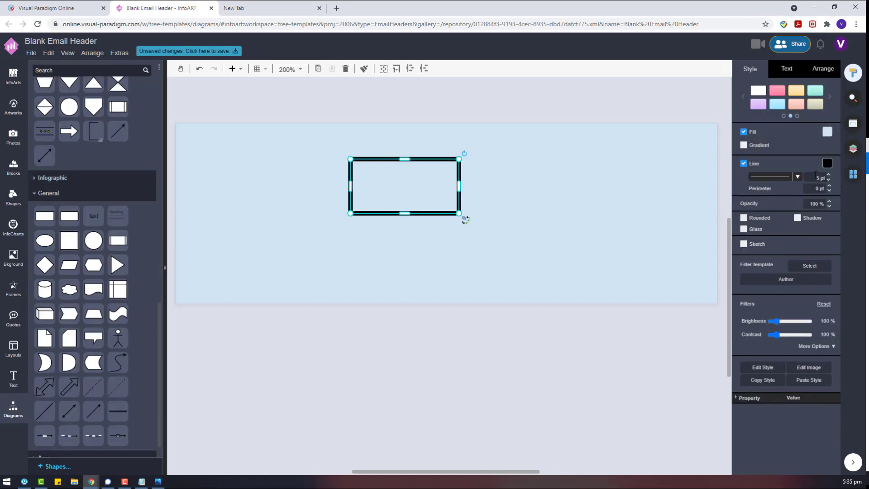
Enlarge the rectangle and stretch it across the banner, leaving an even margin on all sides
drag(459, 213, 648, 258)
drag(507, 201, 348, 186)
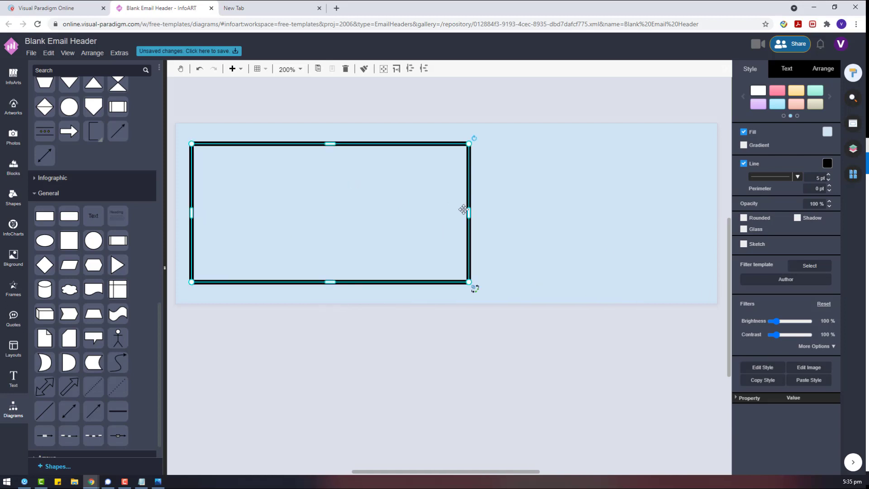
drag(468, 211, 703, 212)
drag(418, 202, 421, 202)
key(Escape)
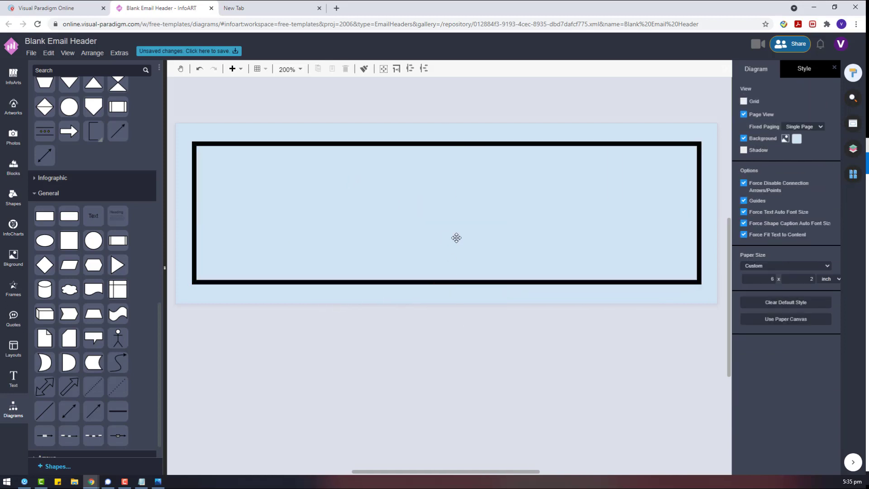
Open the frames library and narrow the rectangle slightly from both sides, keeping it centred in the banner
click(468, 213)
click(12, 294)
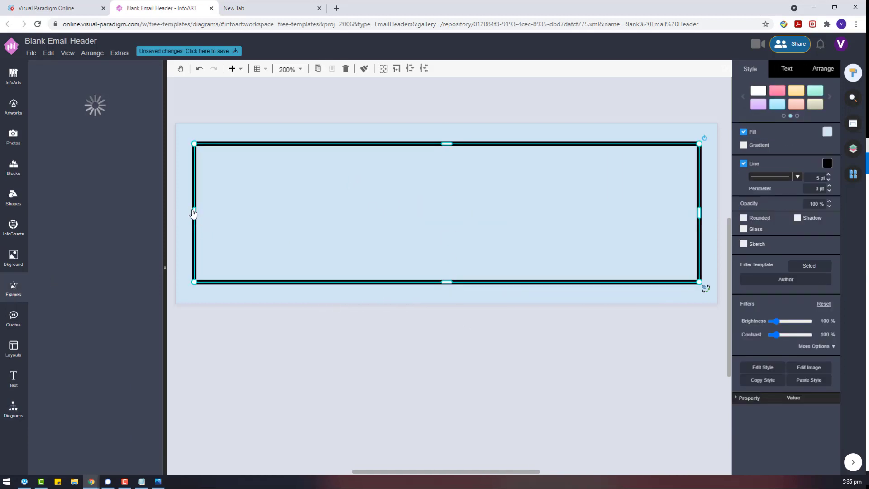
drag(193, 213, 237, 209)
drag(687, 212, 699, 213)
drag(505, 219, 502, 219)
key(Escape)
Place a rectangular picture frame at the banner's left edge and set the large rectangle's outline to 3 pt
drag(423, 314, 425, 316)
drag(387, 296, 206, 186)
click(694, 282)
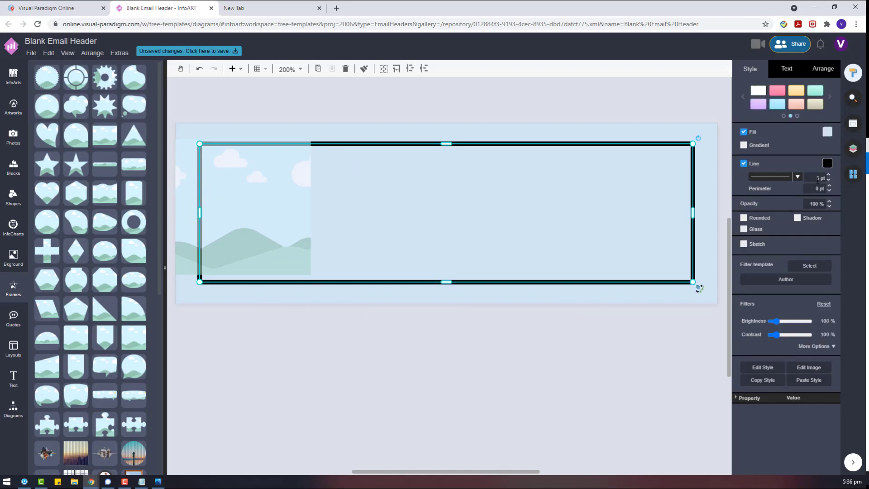
click(473, 352)
Shrink the picture frame into the banner's upper-left corner and bring the outlined rectangle to the front
click(266, 188)
drag(310, 281, 187, 163)
right_click(225, 178)
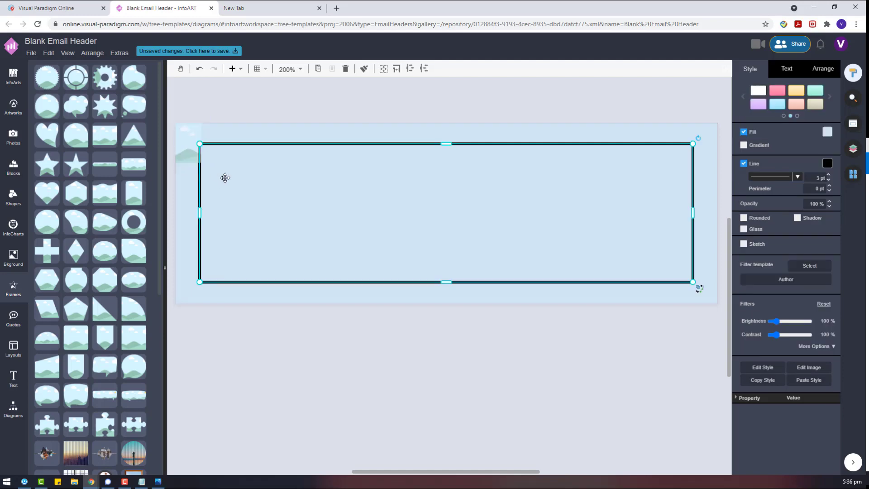
mouse_move(308, 280)
click(403, 280)
Duplicate the frame and place resized copies in the rectangle's lower-left corner, the banner's lower-right corner and wide along its upper edge
click(197, 134)
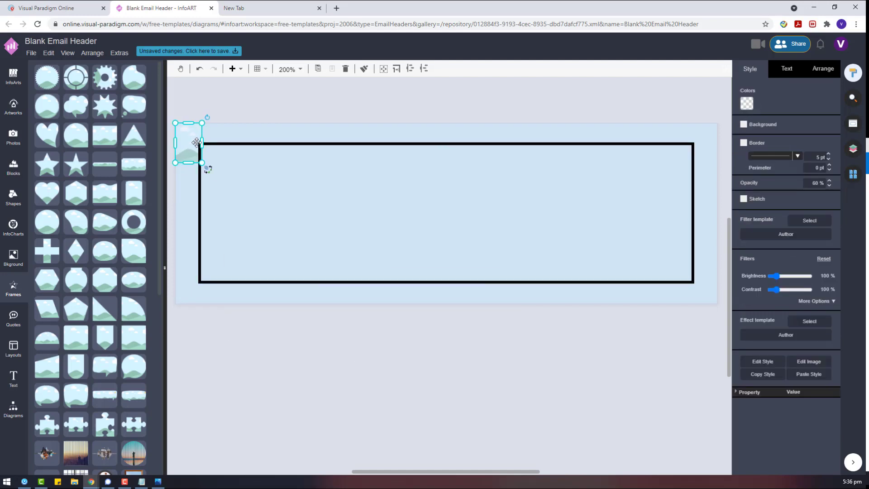
key(ctrl+c)
key(ctrl+v)
drag(187, 155, 295, 342)
drag(512, 342, 576, 345)
drag(485, 346, 516, 335)
scroll(582, 395, down, 3)
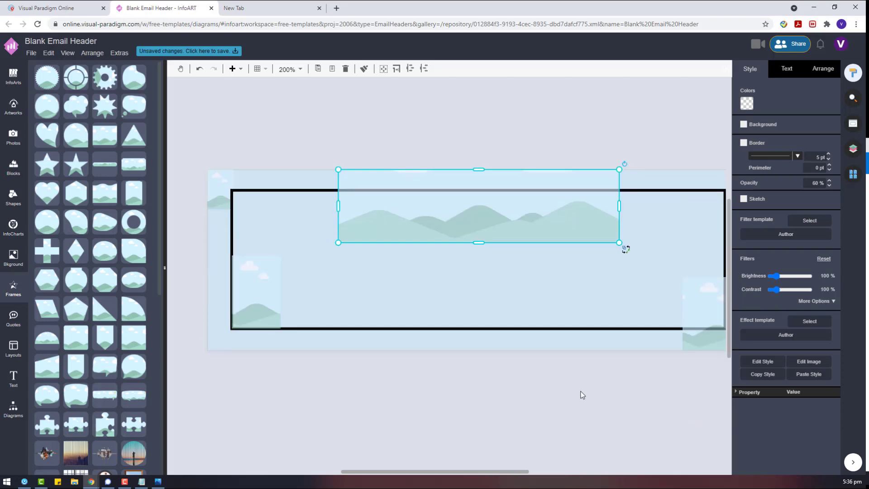
click(582, 396)
Add a blue rectangle without an outline, sized to about 33 × 32 pt, on the banner's upper edge just left of the wide frame
click(14, 416)
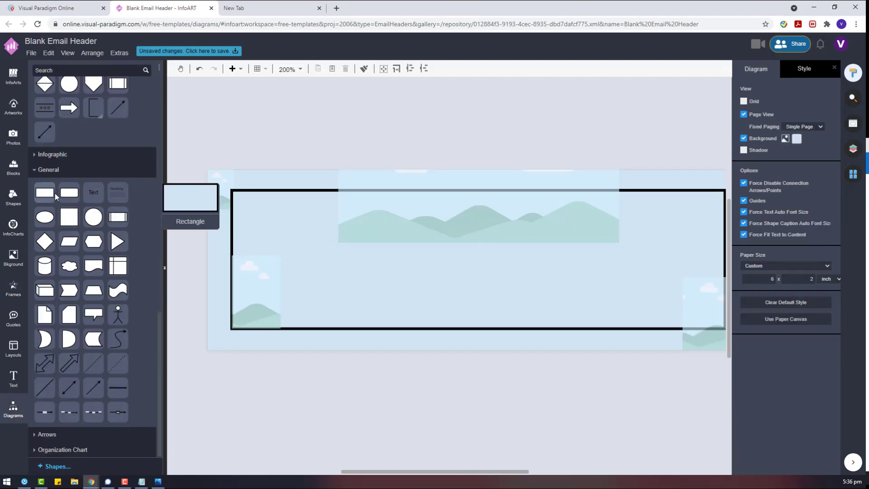
drag(55, 193, 460, 153)
click(827, 132)
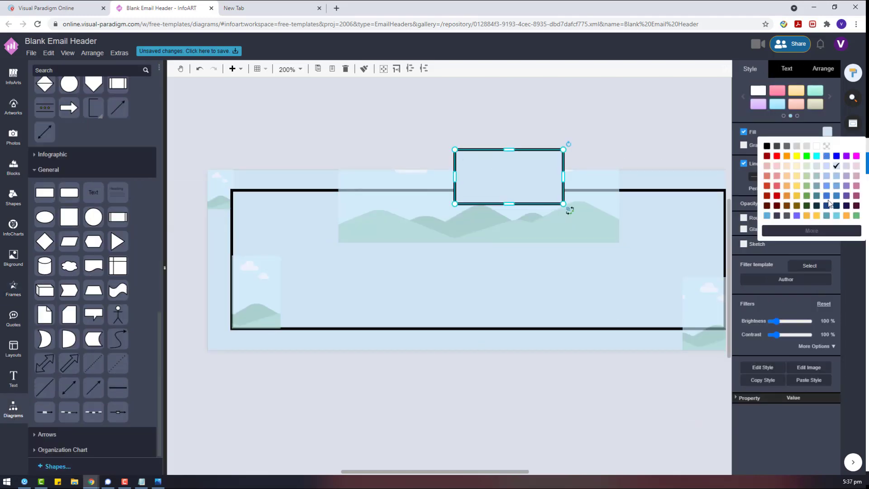
click(827, 196)
drag(563, 176, 307, 202)
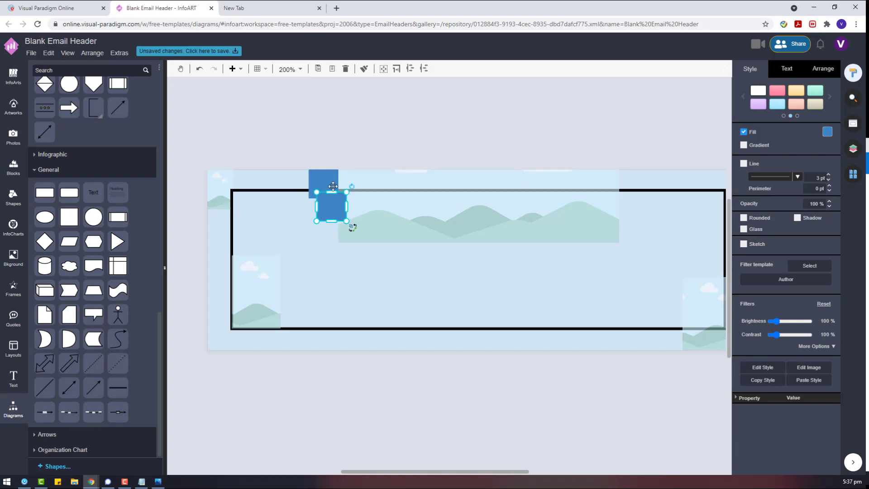
Place smaller copies of the blue square beneath the upper-left frame and directly beneath the lower-left frame
drag(333, 186, 222, 222)
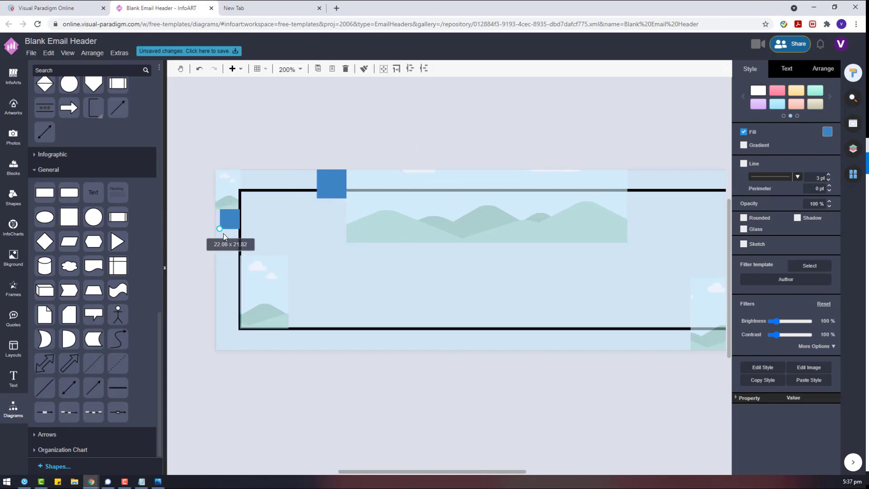
drag(303, 263, 248, 342)
shift+click(261, 291)
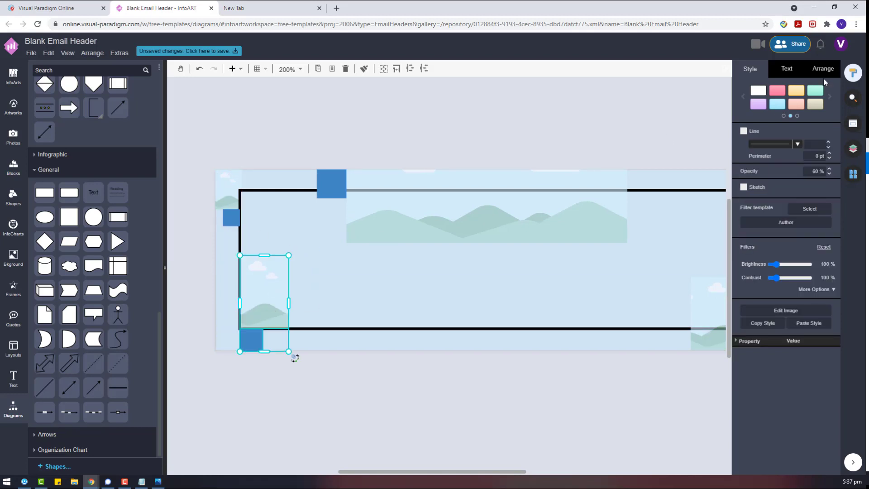
click(824, 74)
click(419, 401)
Place a blue square copy at the wide frame's lower-right corner and another, about 42 × 42 pt, on the banner's right edge
click(252, 346)
drag(253, 345, 475, 231)
drag(461, 243, 539, 251)
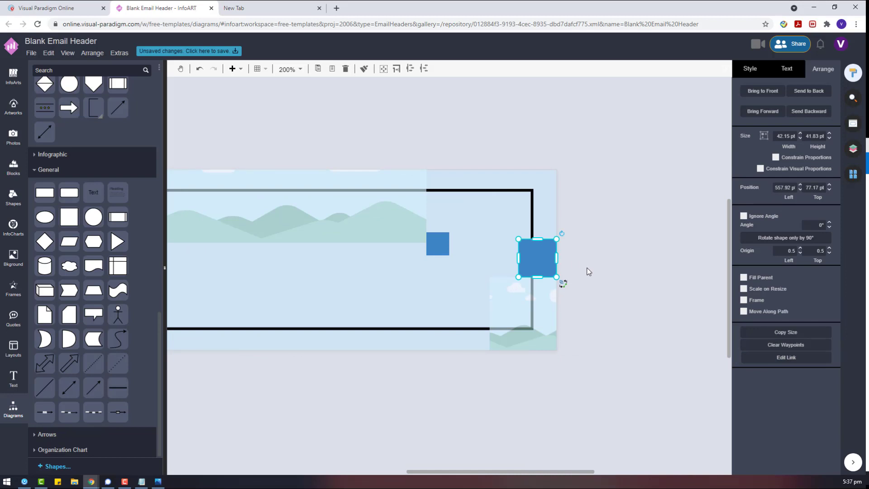
Duplicate the right-edge square twice, placing slightly smaller copies beside the wide frame's upper-right corner and left of the lower-right frame
key(ctrl+c)
key(ctrl+v)
drag(583, 290, 441, 178)
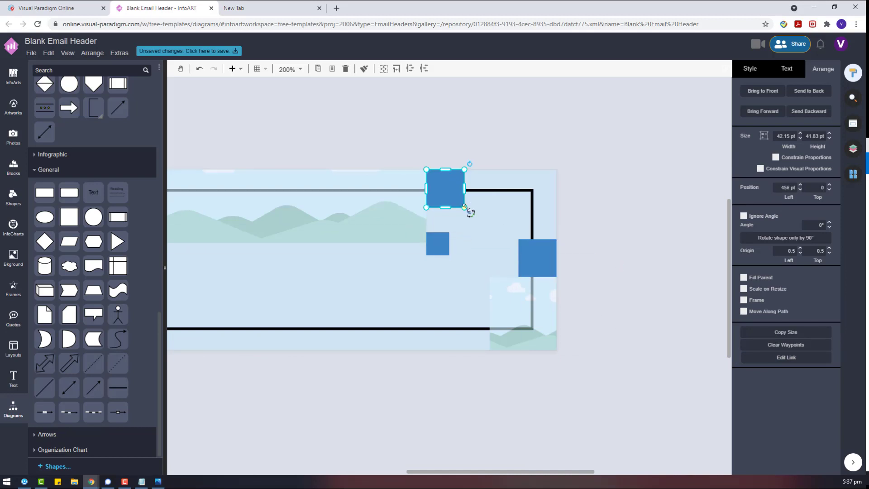
drag(467, 207, 459, 201)
key(ctrl+v)
drag(469, 271, 474, 330)
click(613, 314)
drag(575, 472, 527, 465)
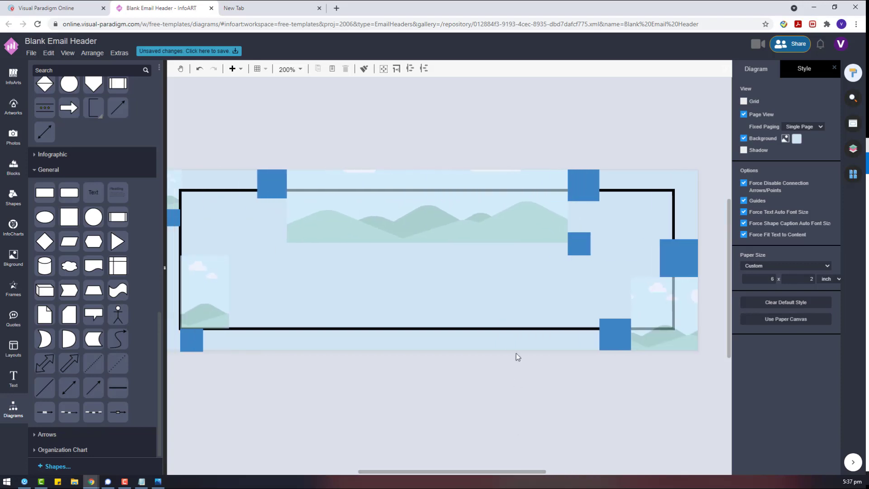
Search the photo library for "team build" and add the photo of hands on a wooden table
click(286, 194)
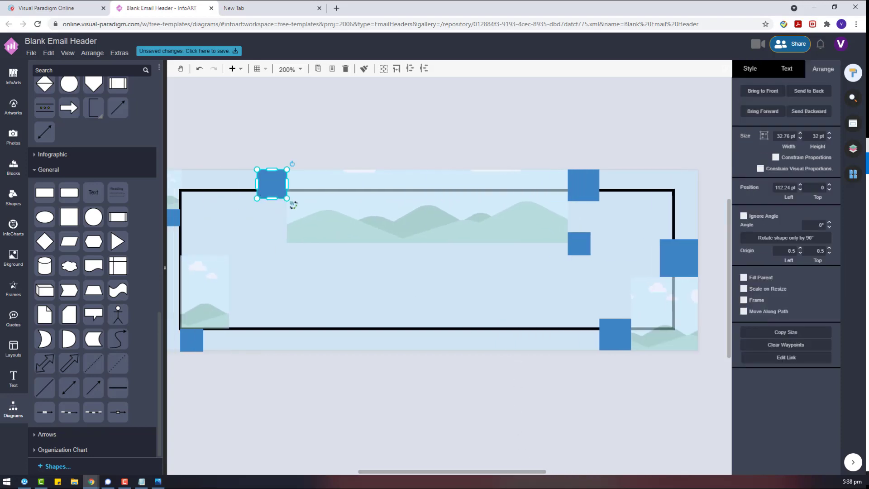
click(13, 136)
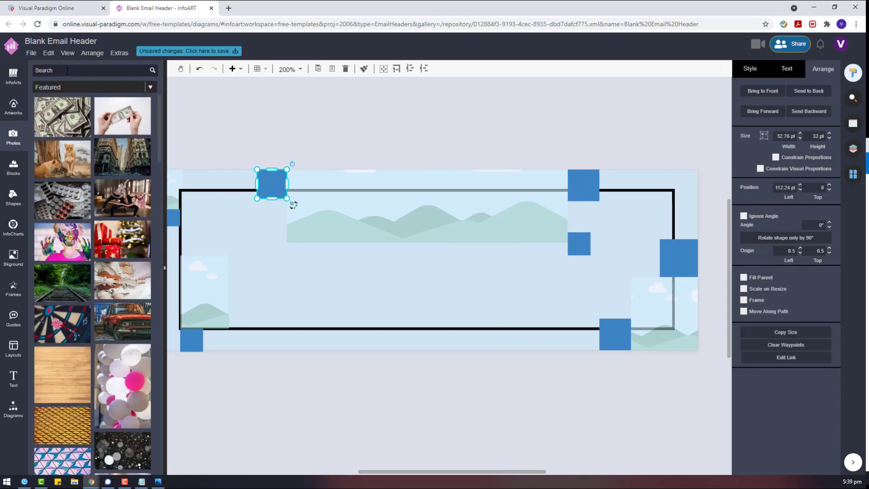
key(Return)
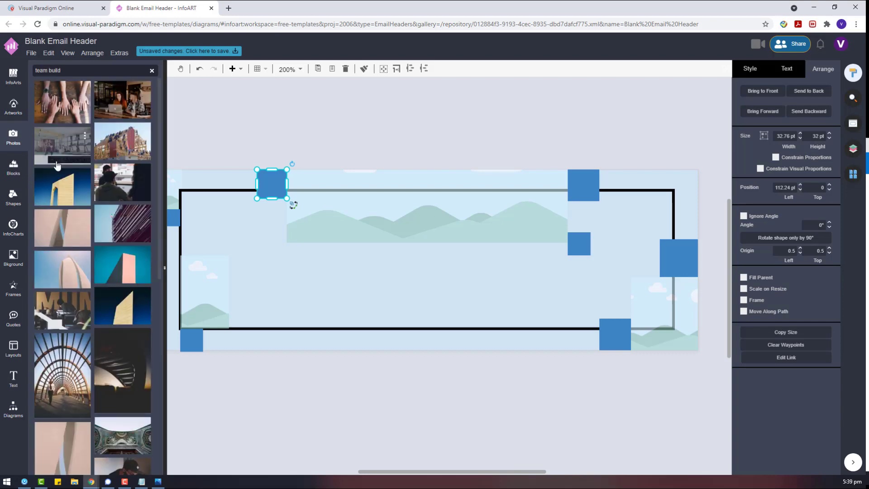
drag(63, 101, 367, 289)
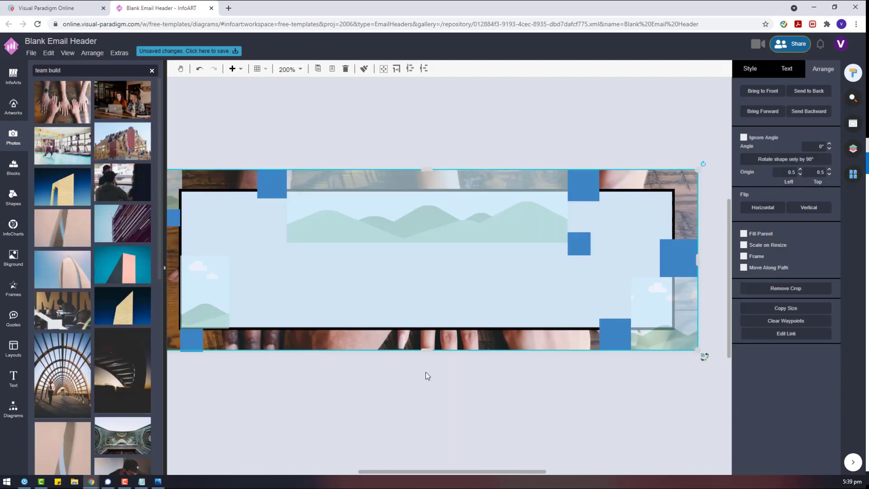
Bring the wide upper picture frame to the front
ctrl+scroll(425, 372, down, 5)
right_click(438, 300)
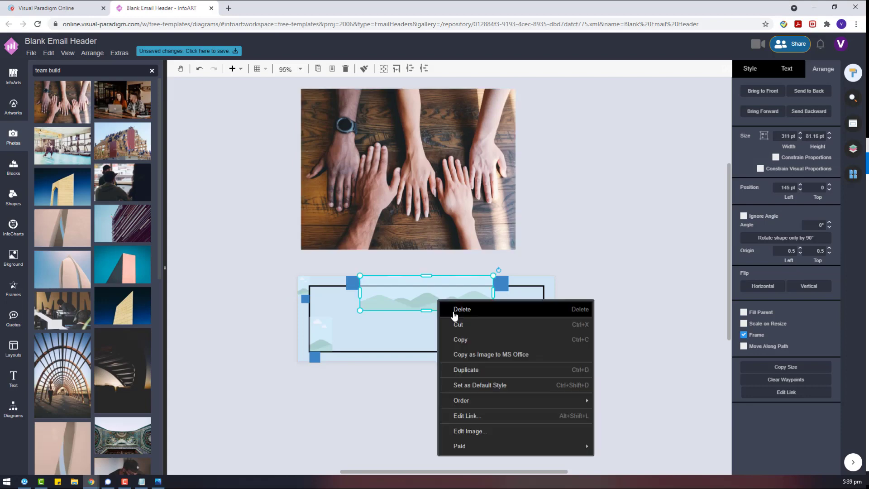
mouse_move(516, 400)
click(602, 402)
Shrink the hands photo to about 344 × 257 pt and position it behind the wide frame
click(426, 152)
drag(516, 89, 463, 128)
drag(413, 151, 458, 245)
drag(509, 224, 494, 241)
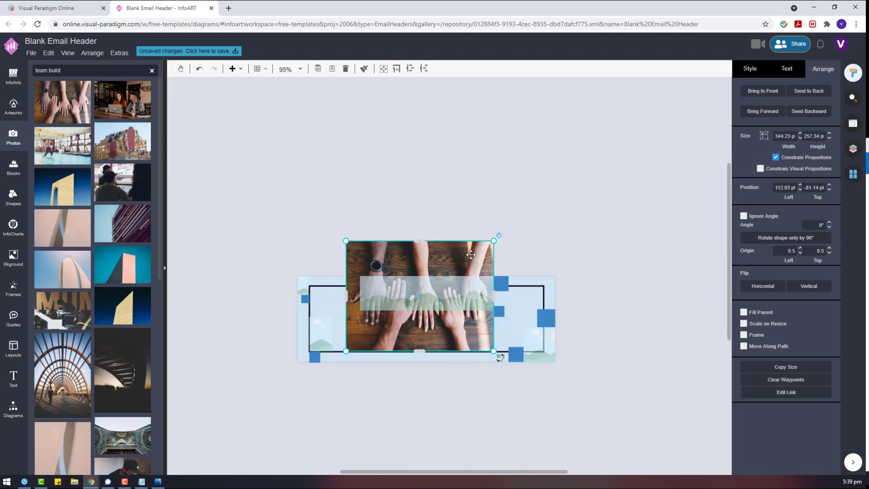
Set the wide frame's height to about 100 pt, match the photo's width to it, and select both
click(391, 339)
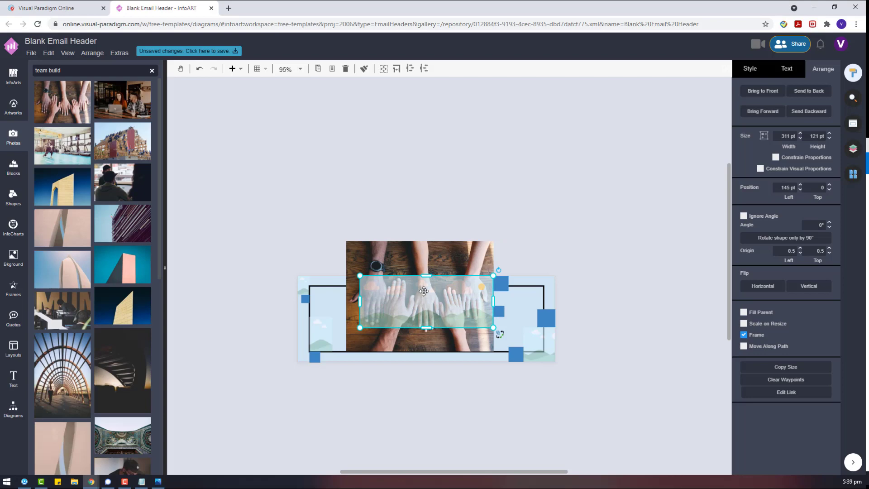
click(398, 346)
drag(346, 351, 359, 341)
shift+click(446, 294)
right_click(447, 294)
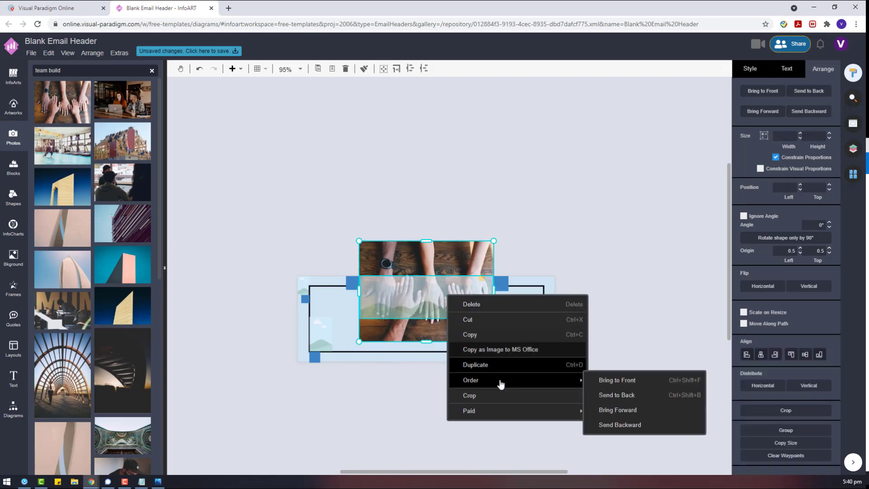
click(482, 395)
scroll(466, 183, up, 2)
click(475, 213)
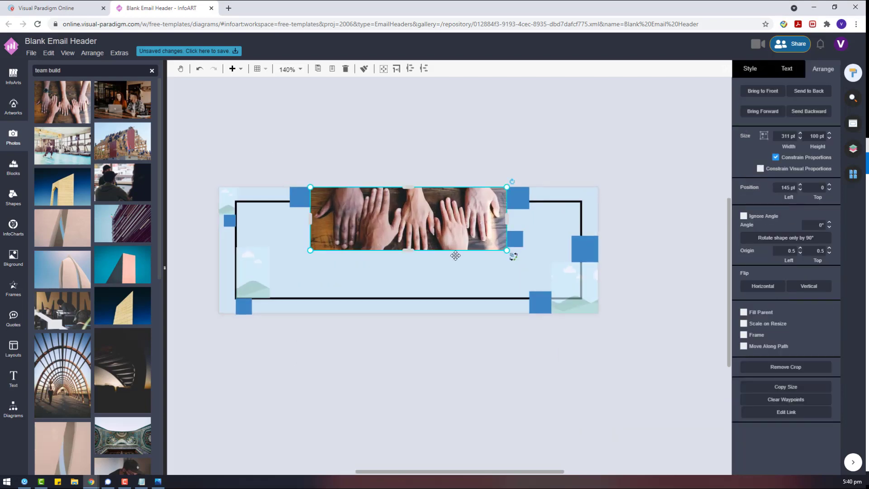
key(ctrl+z)
Crop the hands photo to the shape of the wide frame
right_click(450, 224)
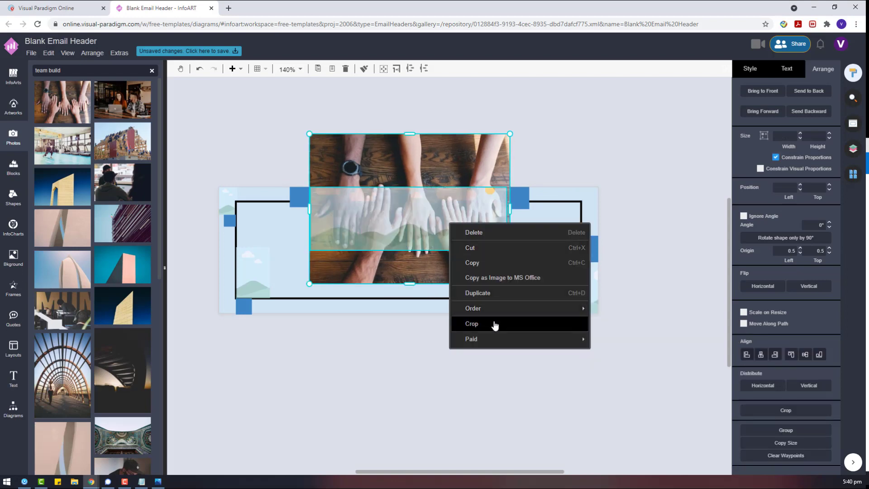
click(494, 324)
click(665, 370)
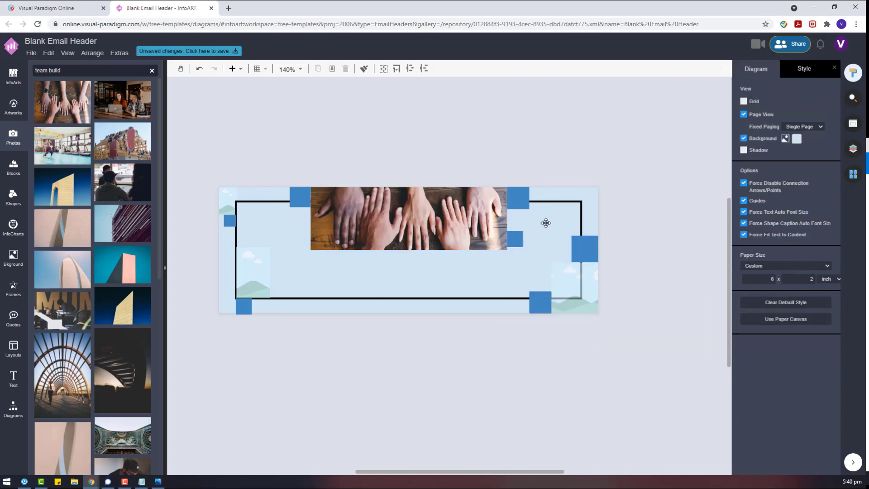
Apply a dark blue overlay at 43% to the cropped hands photo
click(125, 482)
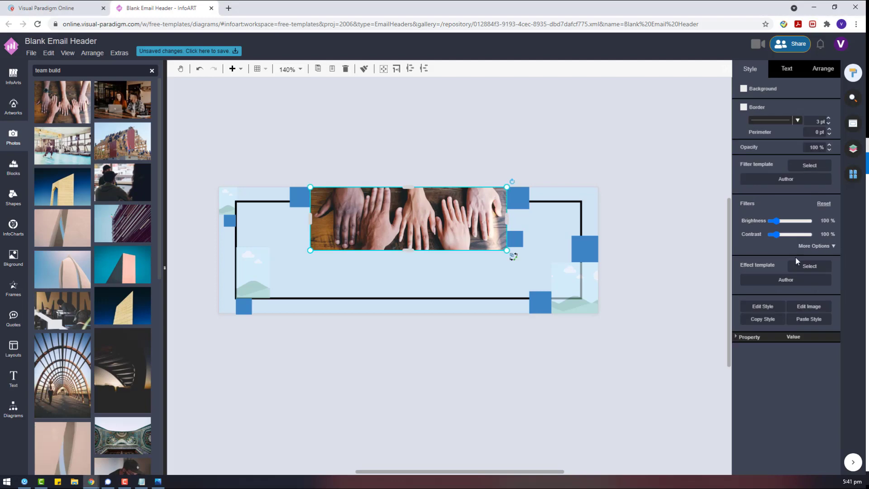
click(810, 246)
click(772, 329)
click(837, 404)
click(796, 330)
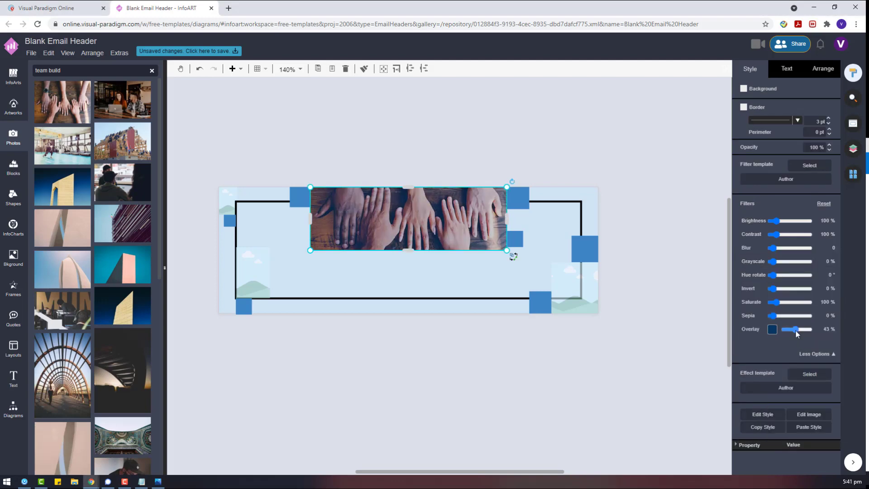
click(657, 281)
Nudge the blue squares on both sides of the hands photo so they sit flush against its edges
click(522, 218)
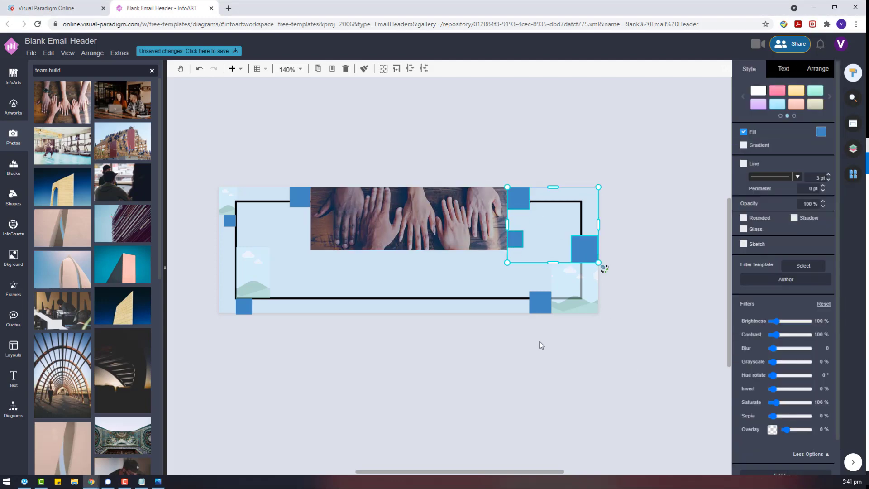
click(523, 209)
click(616, 261)
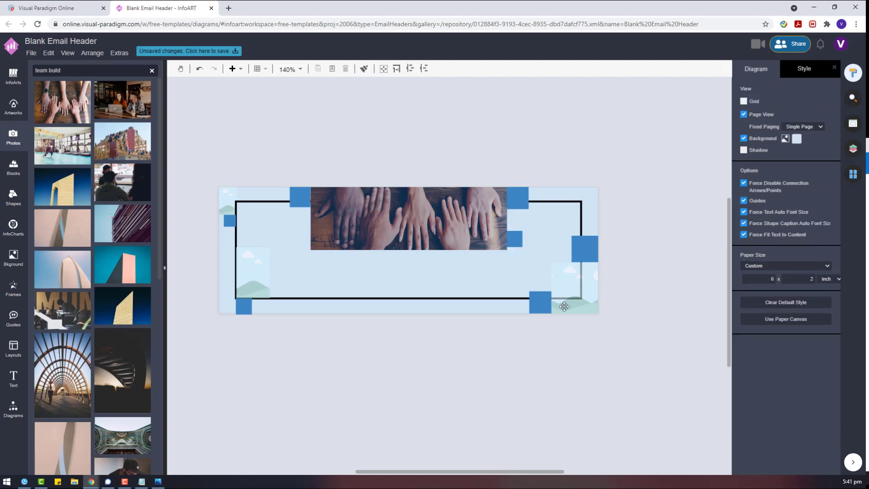
click(302, 199)
click(319, 307)
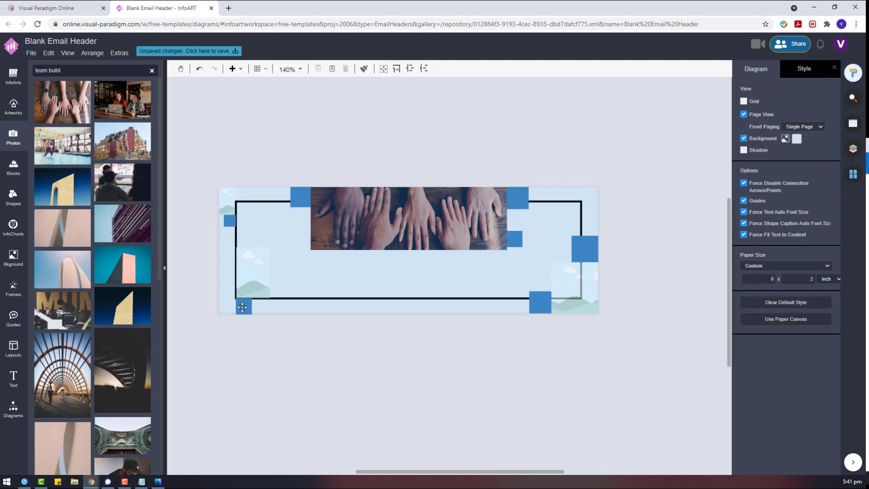
Bring the outlined rectangle to the front, and place the hands photo in front of it
right_click(323, 300)
mouse_move(454, 399)
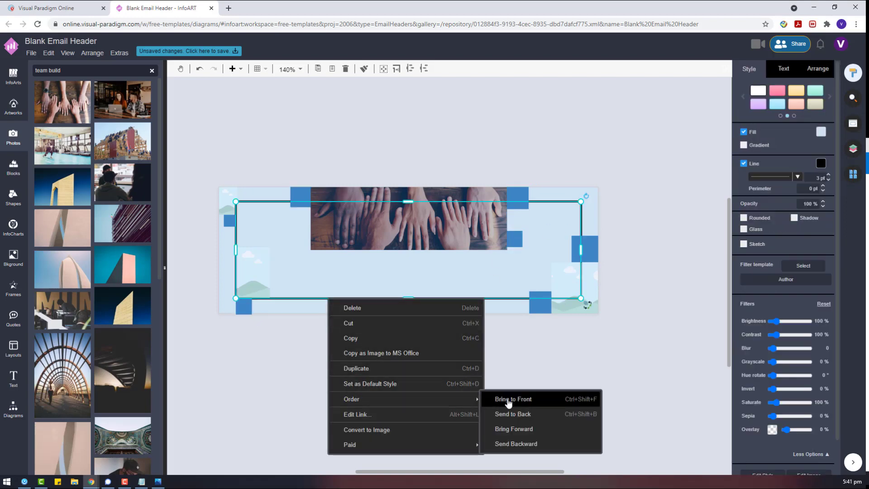
click(494, 398)
right_click(418, 189)
mouse_move(471, 296)
click(602, 291)
click(598, 226)
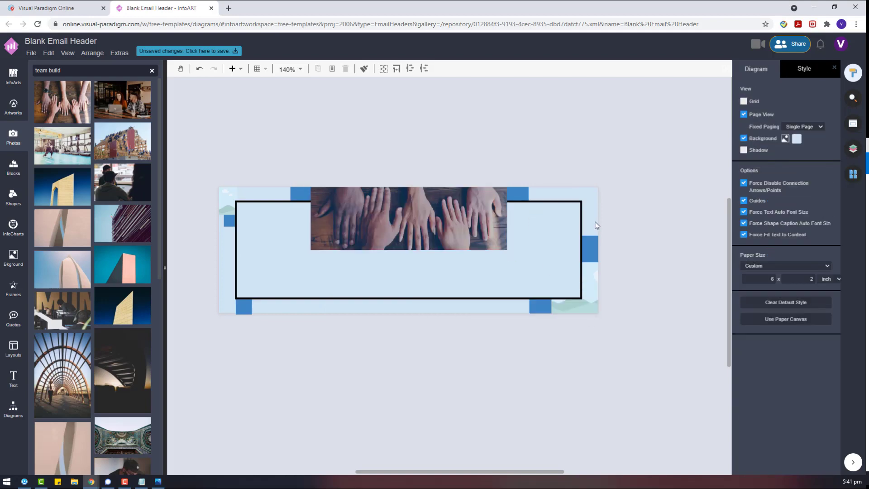
Add the photo of two men in caps below the banner, and bring the translucent lower-right corner frame to the front
click(228, 206)
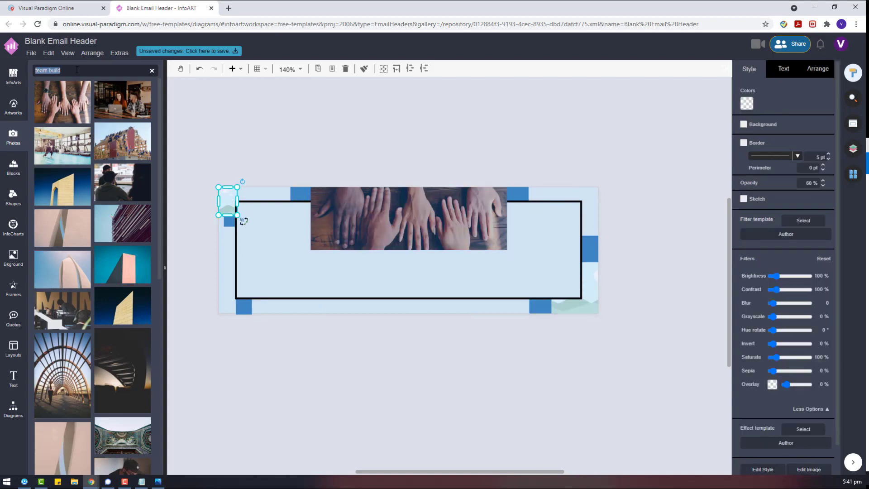
drag(122, 182, 452, 337)
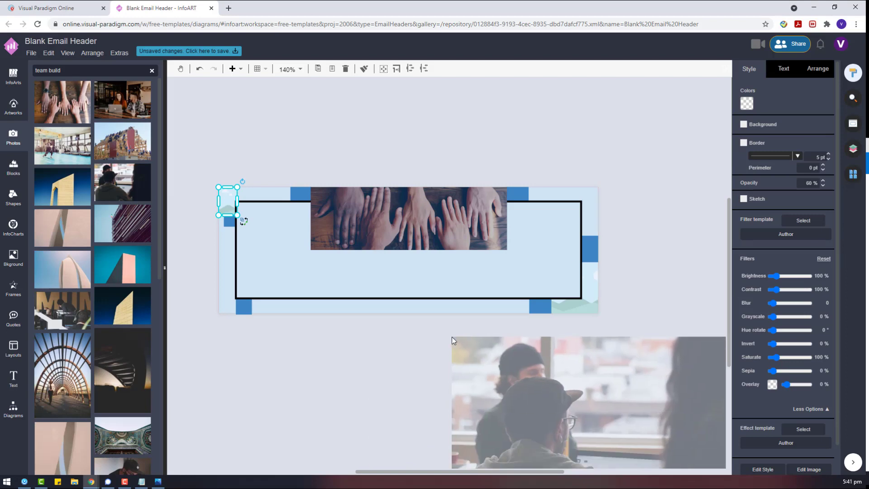
right_click(562, 187)
mouse_move(634, 287)
click(749, 288)
drag(565, 335, 376, 272)
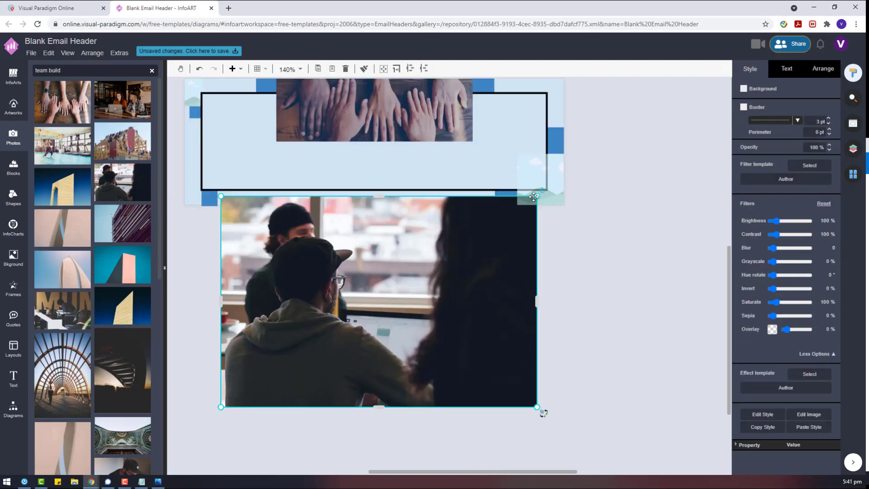
Shrink the photo of the men in caps, position it behind the lower-right frame, and crop it to the frame's shape
drag(537, 194, 356, 351)
drag(319, 382, 603, 214)
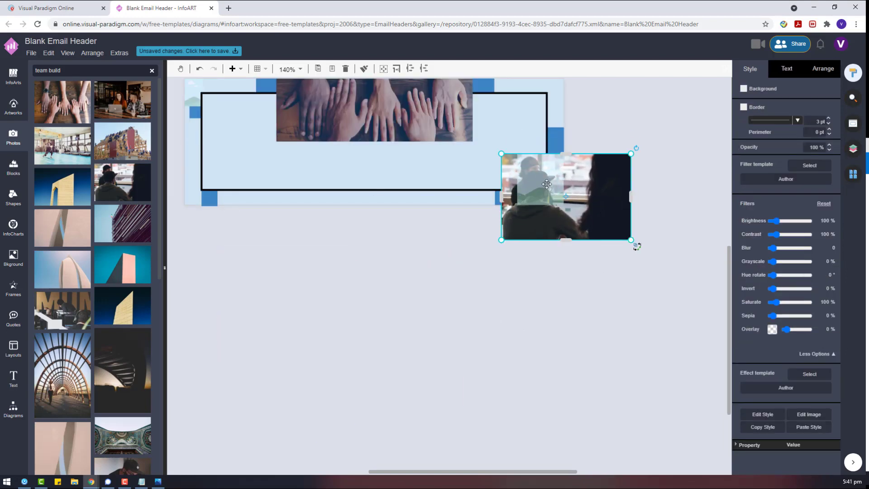
right_click(547, 183)
click(590, 285)
Search the photos for "success" and add the office high-five photo, shrunk and placed at the banner's left side
scroll(435, 292, up, 2)
scroll(94, 293, down, 6)
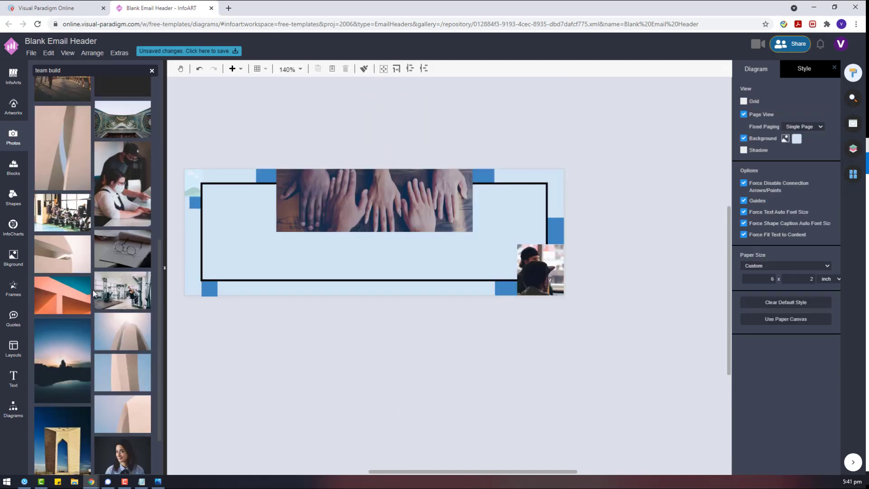
double_click(77, 70)
text(succ)
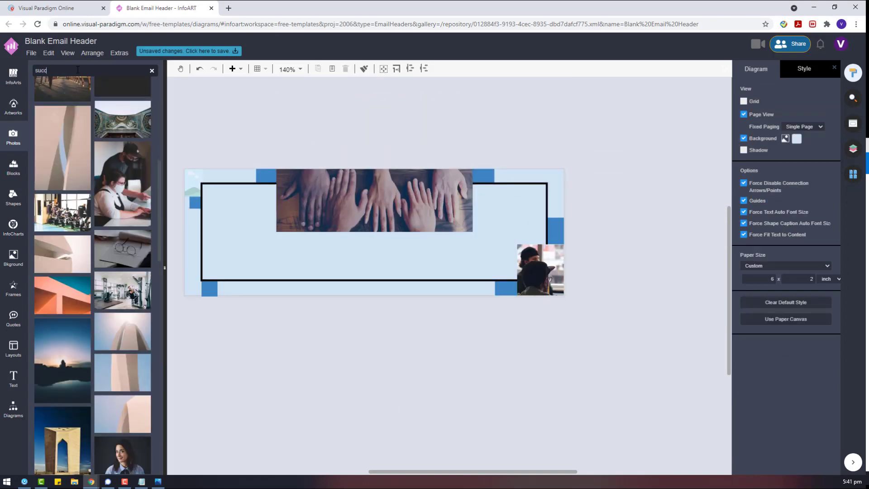
text(ess)
drag(62, 100, 260, 328)
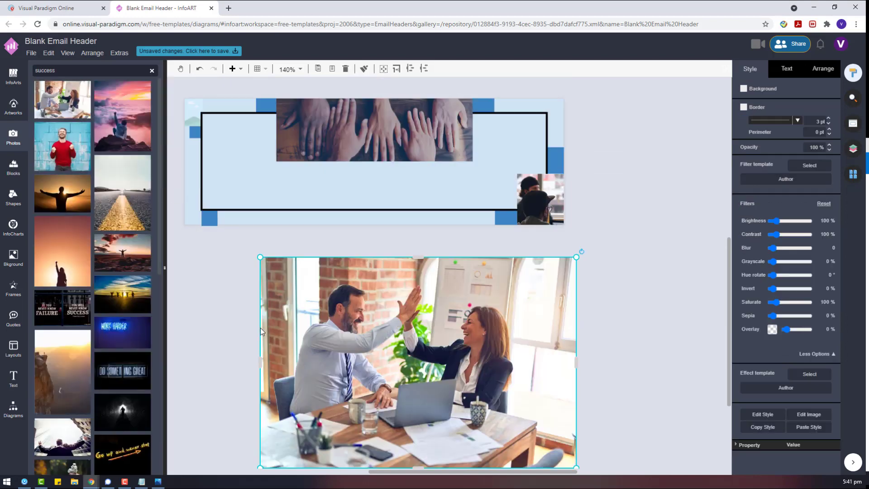
drag(576, 259, 321, 407)
drag(294, 445, 209, 161)
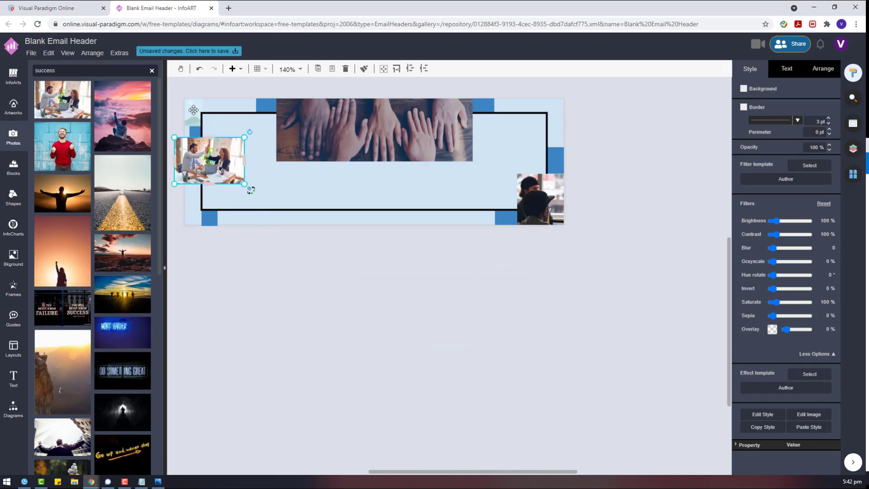
Bring the small upper-left frame to the front and crop the high-five photo to its shape
right_click(194, 110)
mouse_move(339, 216)
click(379, 211)
scroll(321, 289, up, 2)
drag(224, 246, 217, 205)
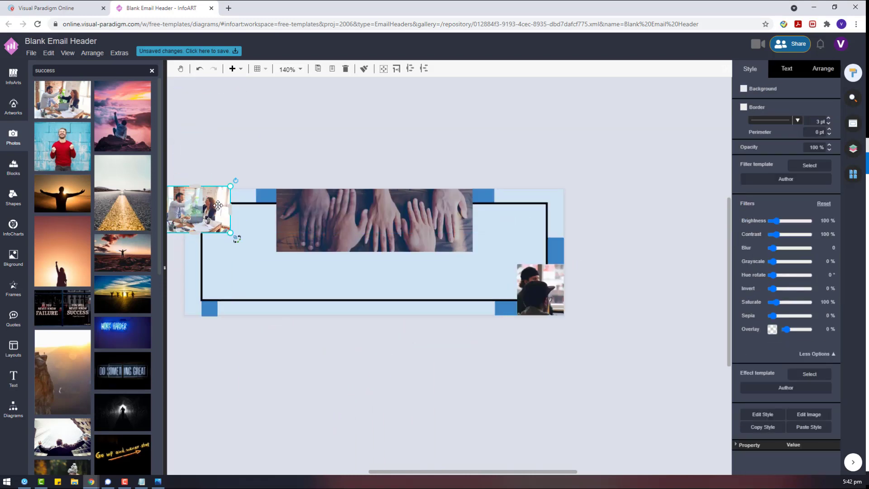
click(203, 207)
click(203, 207)
right_click(211, 200)
click(242, 331)
click(242, 331)
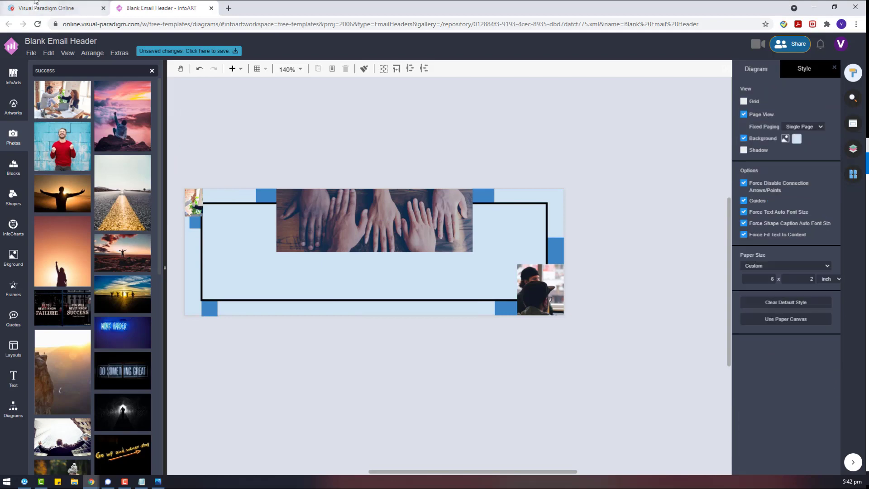
Apply a dark blue overlay to the two cropped corner photos
click(553, 269)
click(773, 329)
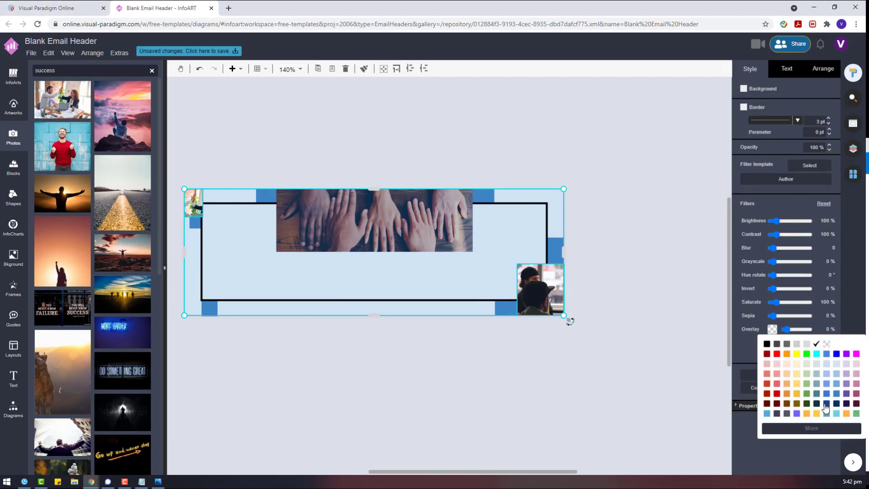
click(799, 338)
drag(794, 333, 797, 330)
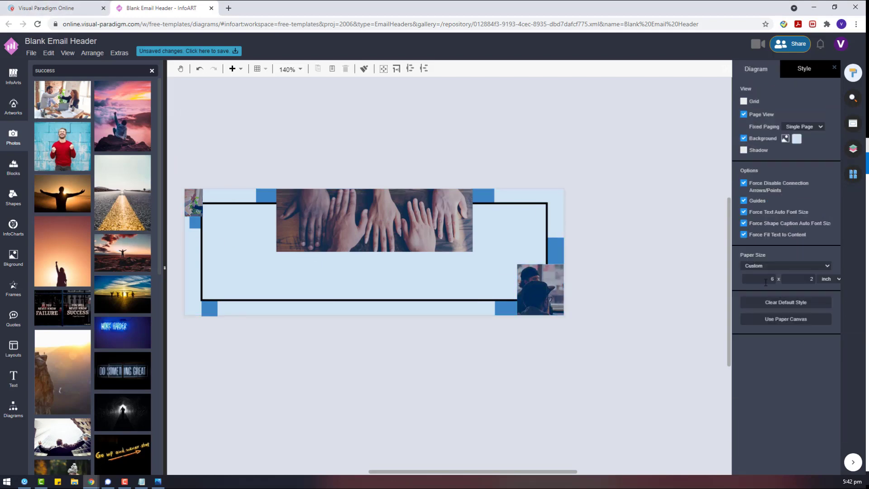
click(398, 242)
click(490, 384)
click(560, 249)
click(588, 326)
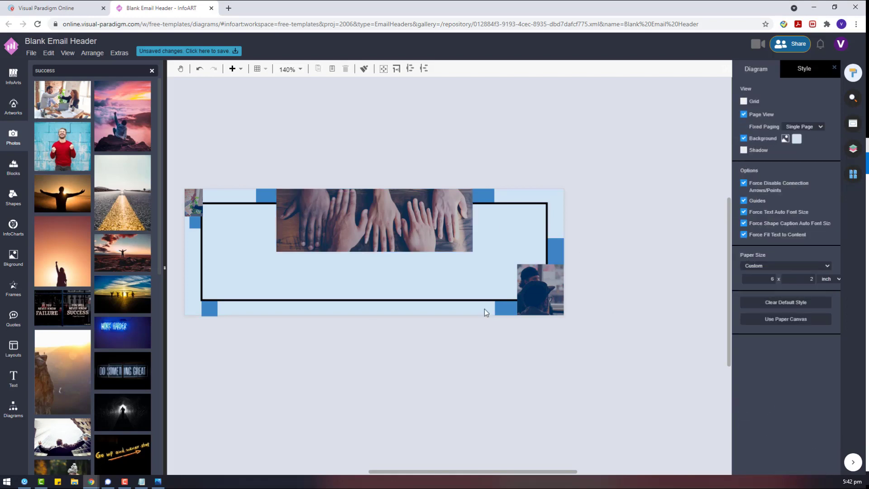
Insert a text box below the banner and enlarge it into a wide box
double_click(357, 351)
click(383, 368)
click(369, 357)
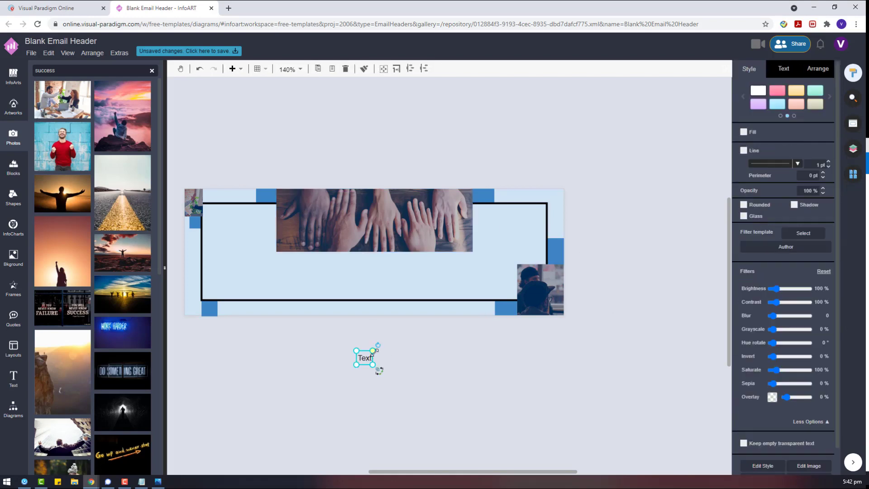
drag(404, 345, 509, 345)
click(458, 368)
click(430, 352)
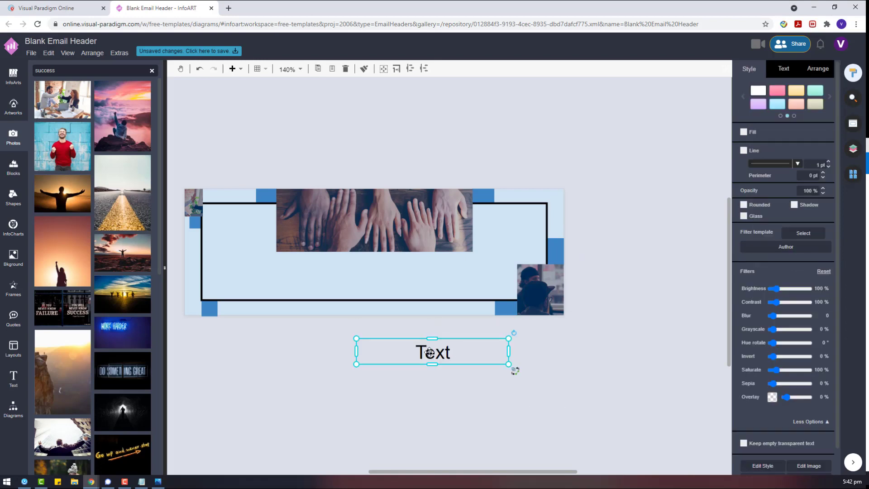
Search the artworks for "team" and browse the results
click(13, 107)
click(70, 73)
text(team)
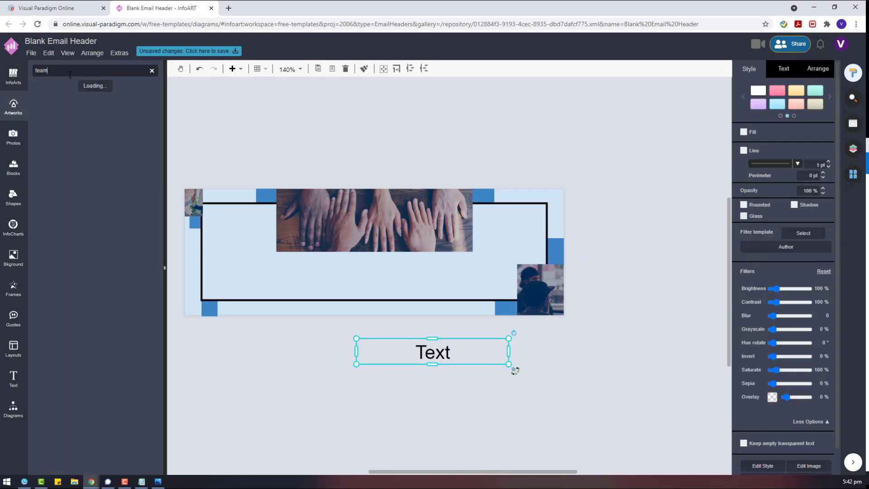
scroll(104, 344, down, 10)
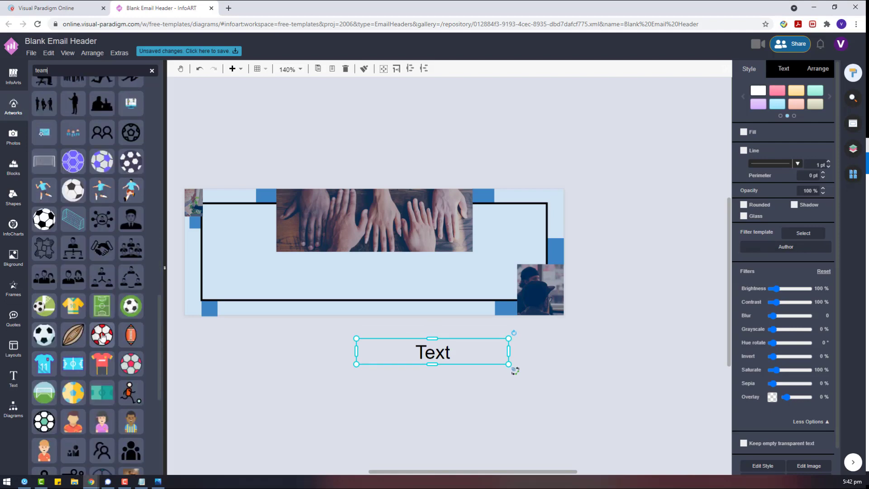
Add the Trendy illustration of two people talking from the Illustrations artworks to the left part of the outlined rectangle
click(13, 107)
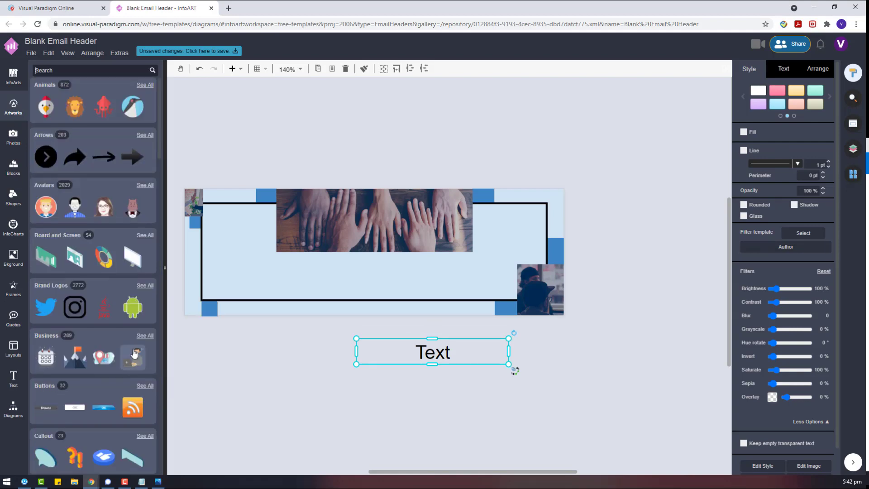
scroll(141, 325, down, 10)
click(142, 324)
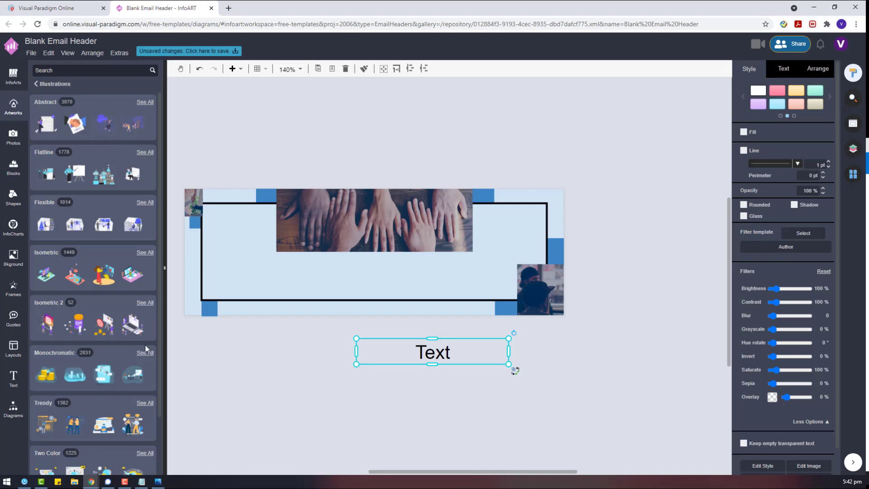
drag(132, 425, 252, 264)
click(252, 264)
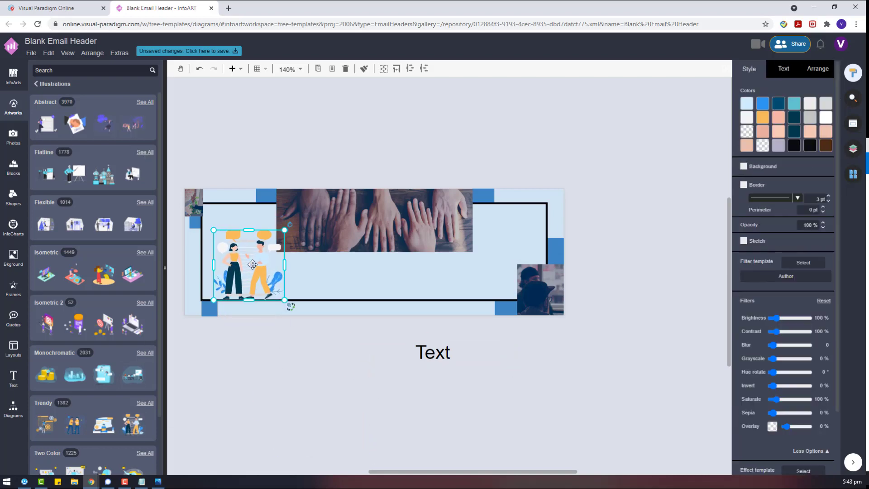
Move the illustration of the two people into the lower-left corner of the outlined rectangle, clear of the hands photo
click(317, 376)
click(253, 255)
click(340, 359)
click(259, 262)
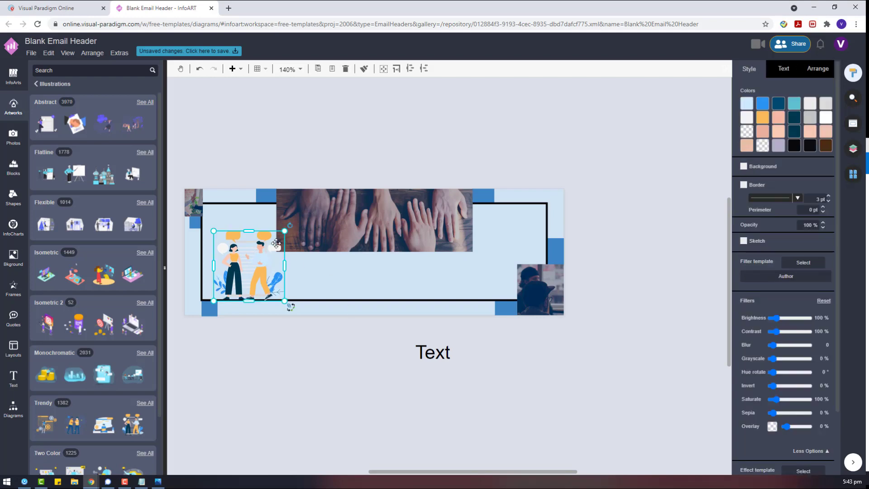
drag(276, 243, 264, 265)
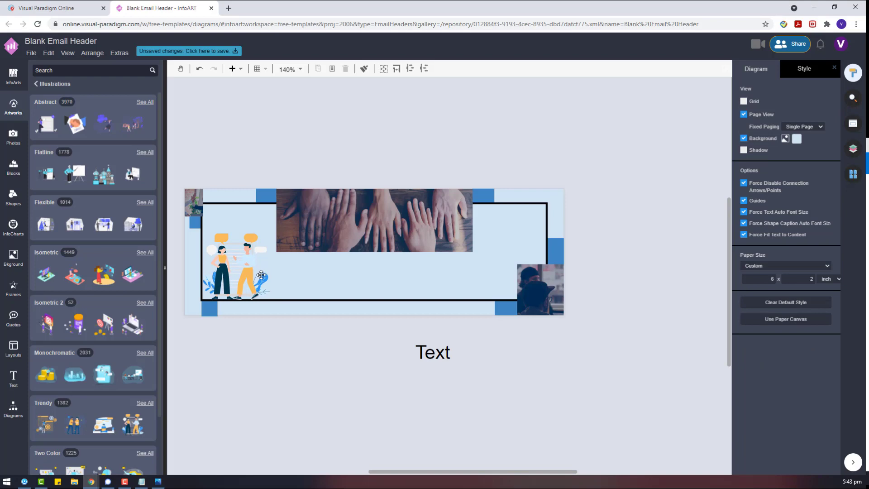
Set the text box's font to Abel and reduce the box's height to make the text smaller
click(433, 353)
click(785, 71)
click(761, 114)
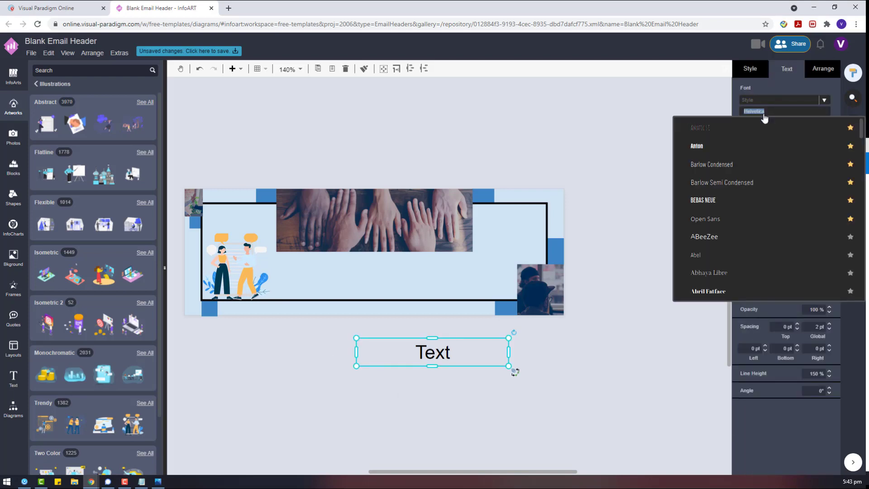
scroll(738, 170, down, 1)
click(737, 213)
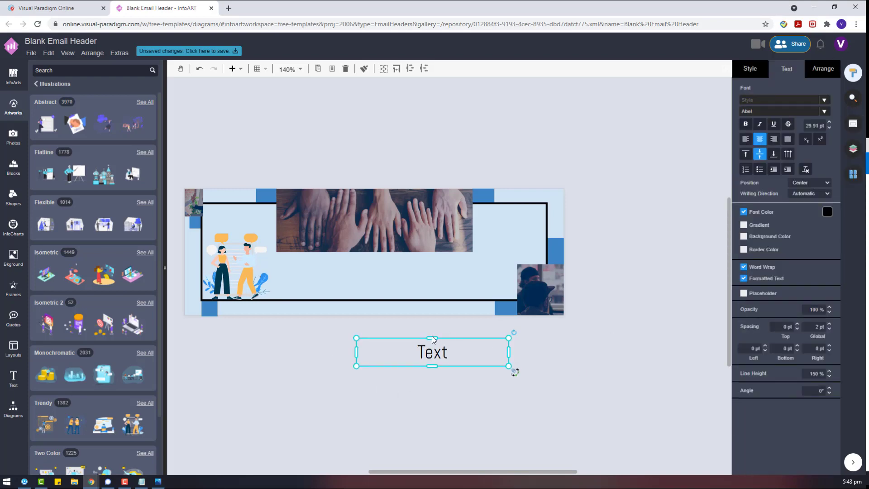
click(432, 340)
click(438, 340)
drag(432, 338, 433, 345)
double_click(441, 354)
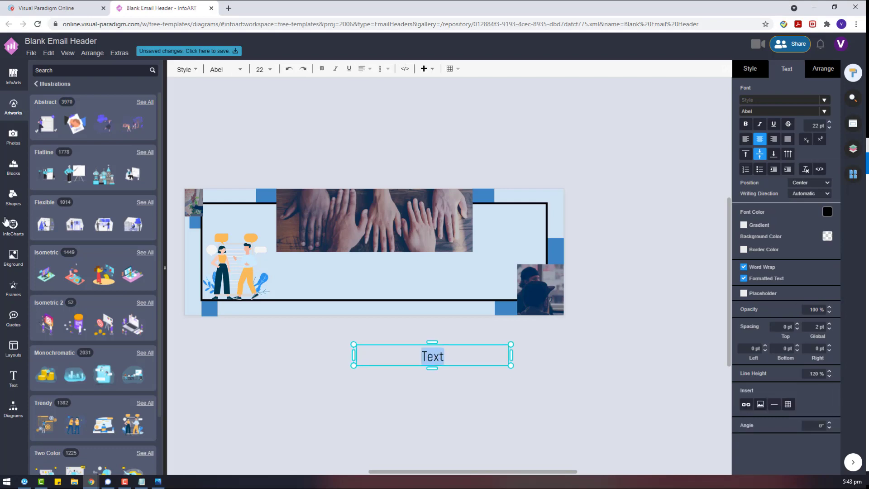
Add the robot head artwork from the Digital Devices group of the Trendy objects, shrunk, below the banner
scroll(104, 157, down, 2)
click(145, 337)
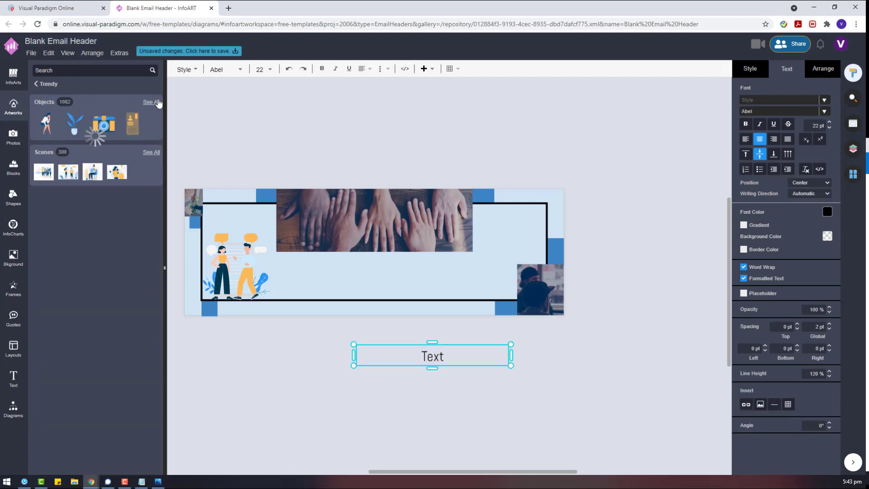
click(158, 103)
scroll(75, 248, down, 3)
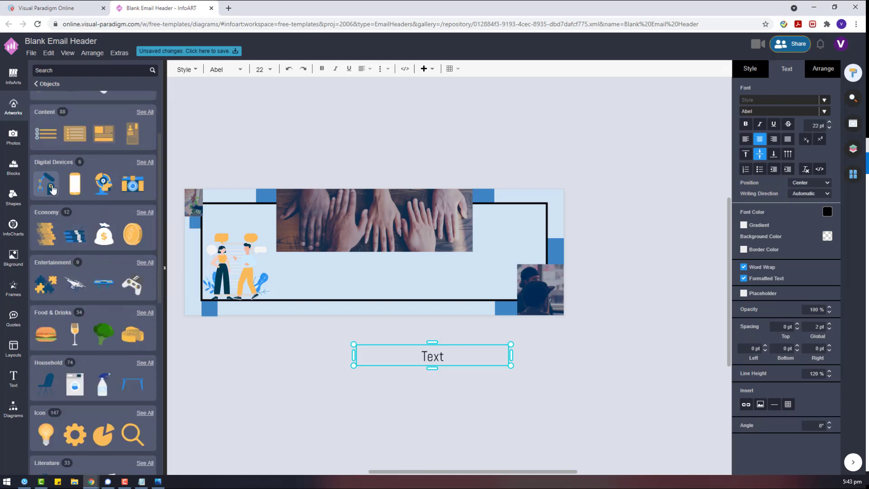
drag(103, 183, 551, 370)
drag(587, 323, 539, 384)
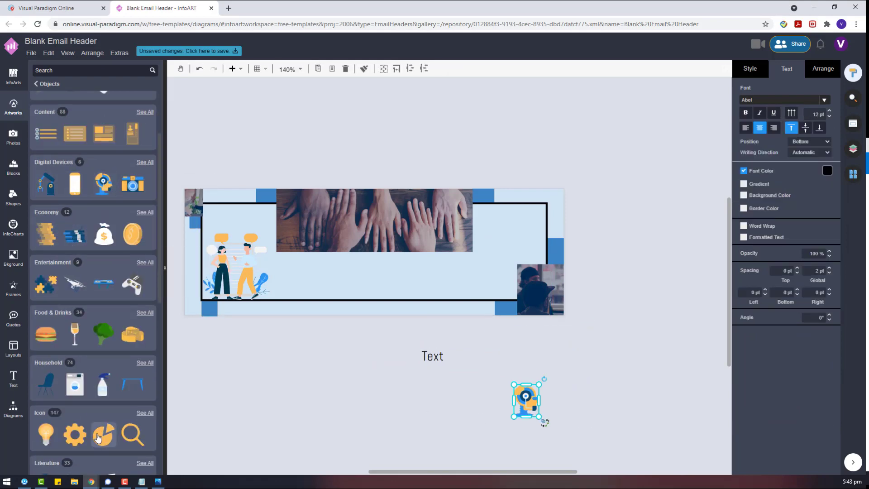
Add the orange light bulb icon, shrink it, and place it at the upper-right part of the outlined rectangle
drag(495, 208, 495, 209)
drag(560, 211, 530, 254)
drag(512, 281, 500, 208)
click(513, 224)
Open the full Icon set and add a small blue check mark below the banner
click(544, 413)
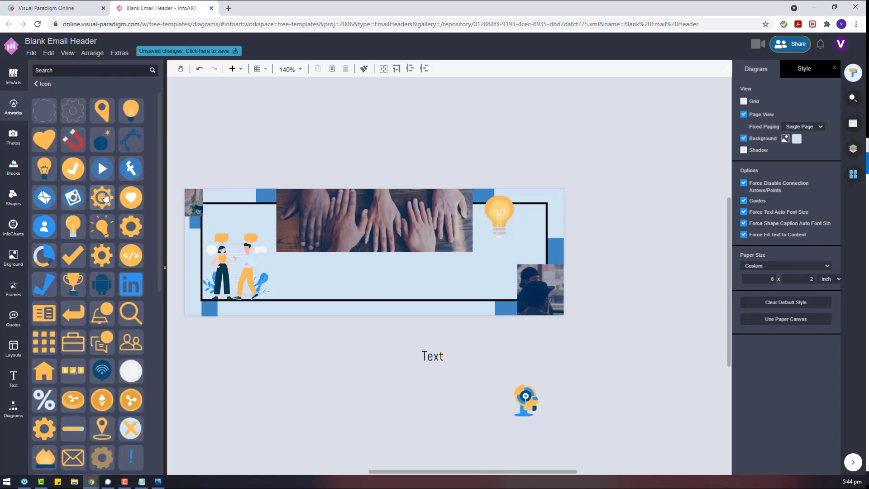
drag(305, 330, 305, 331)
drag(400, 330, 457, 375)
Add the surprised face icon, shrink it, and place it inside the rectangle just below and right of the light bulb
scroll(130, 298, down, 10)
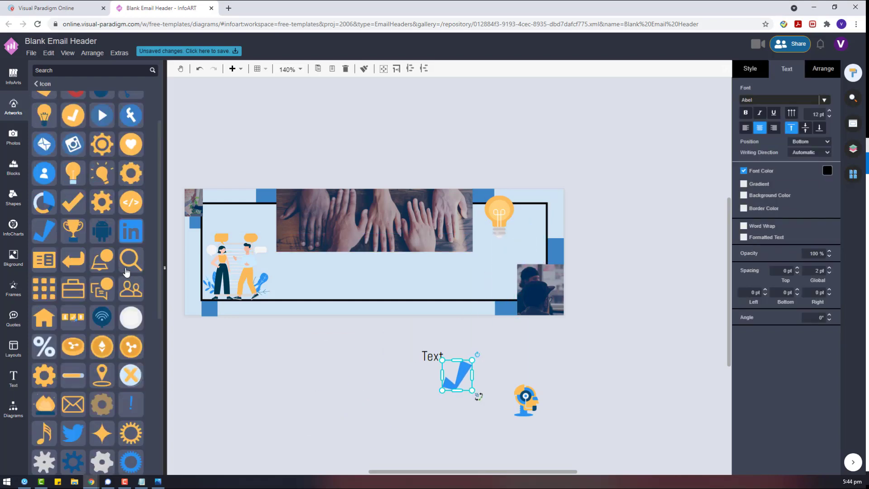
click(134, 174)
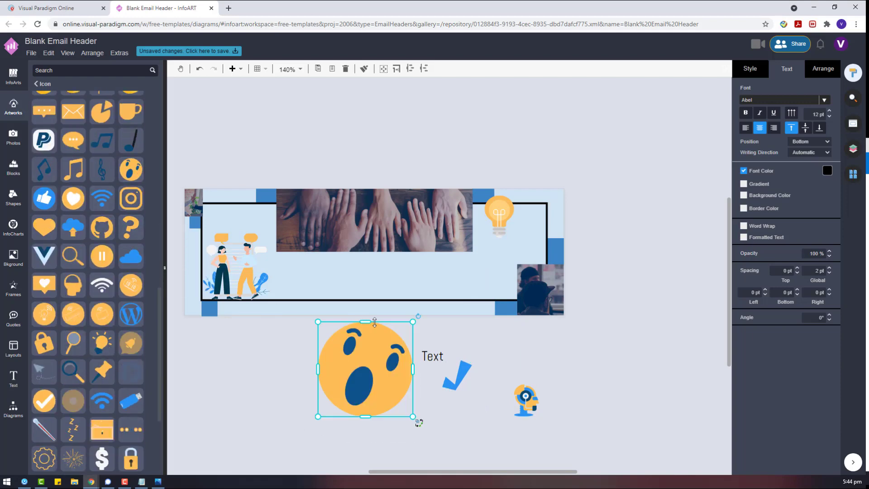
drag(412, 321, 344, 406)
drag(328, 405, 530, 226)
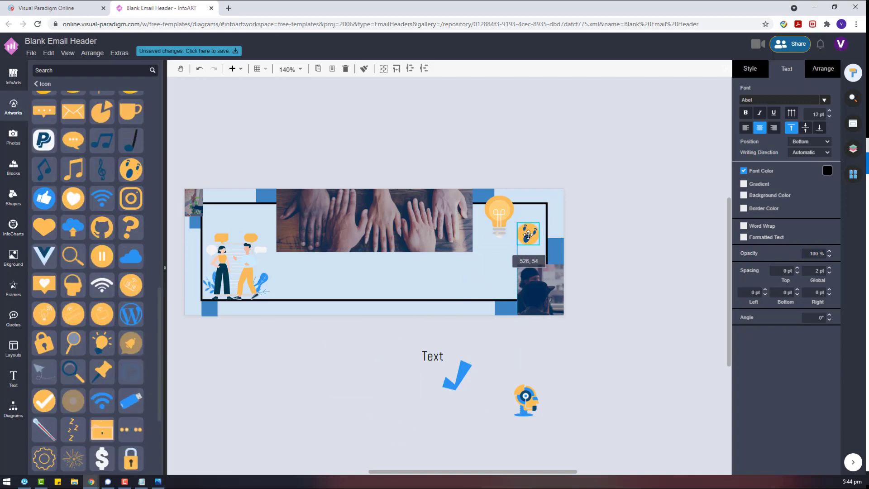
Try a dark blue magnifier icon inside the outlined rectangle, and delete it along with the check mark and robot head
drag(68, 372, 276, 416)
drag(362, 373, 501, 266)
key(Delete)
drag(582, 431, 433, 354)
key(Delete)
Replace the placeholder text below the banner with "CREATIVE TEAM BUILDING" and shrink its text box slightly
click(446, 356)
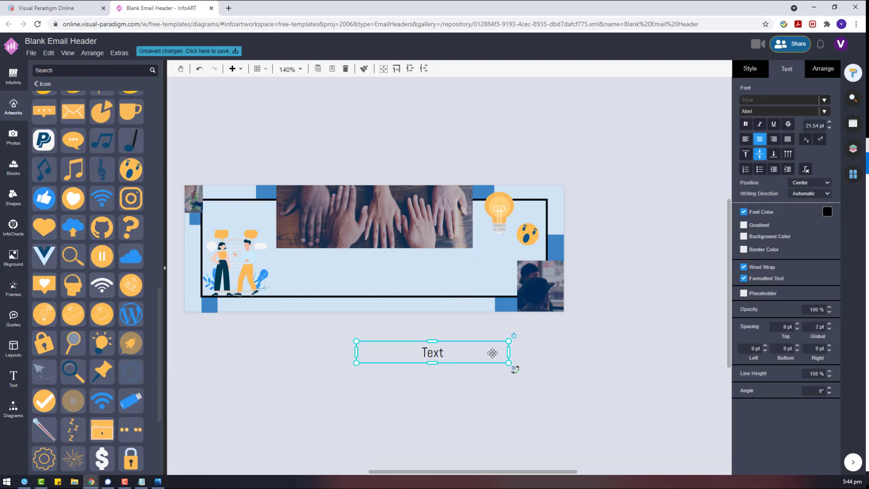
double_click(493, 353)
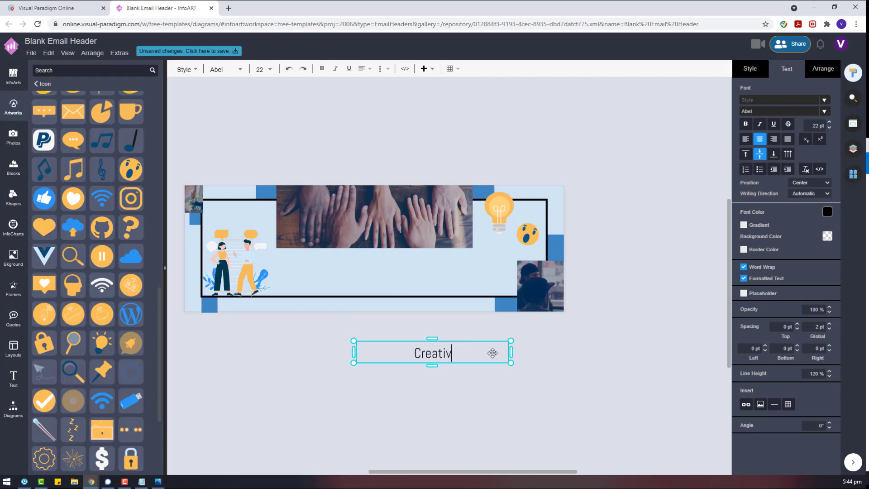
text(eam Buld)
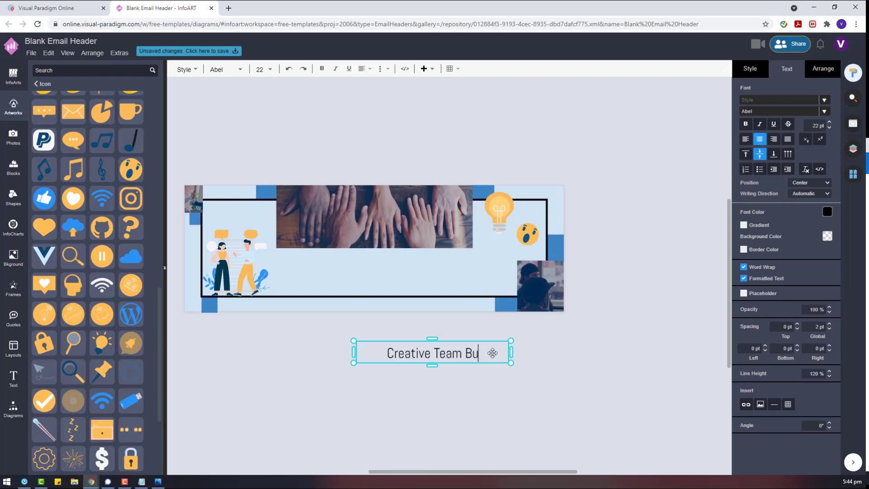
key(BackSpace)
key(BackSpace)
key(BackSpace)
key(BackSpace)
key(BackSpace)
key(BackSpace)
key(BackSpace)
key(BackSpace)
key(BackSpace)
key(BackSpace)
key(BackSpace)
key(BackSpace)
key(BackSpace)
key(BackSpace)
key(BackSpace)
key(BackSpace)
text(EAT)
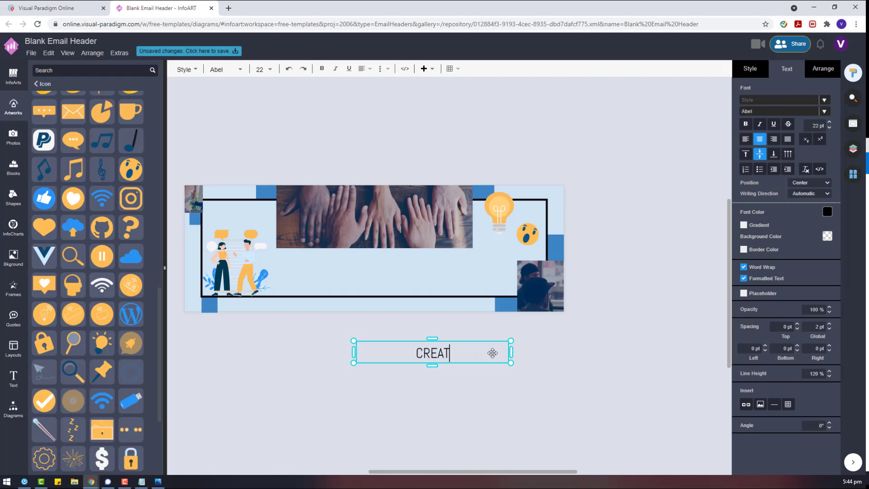
text(IVE TEAM BUILD)
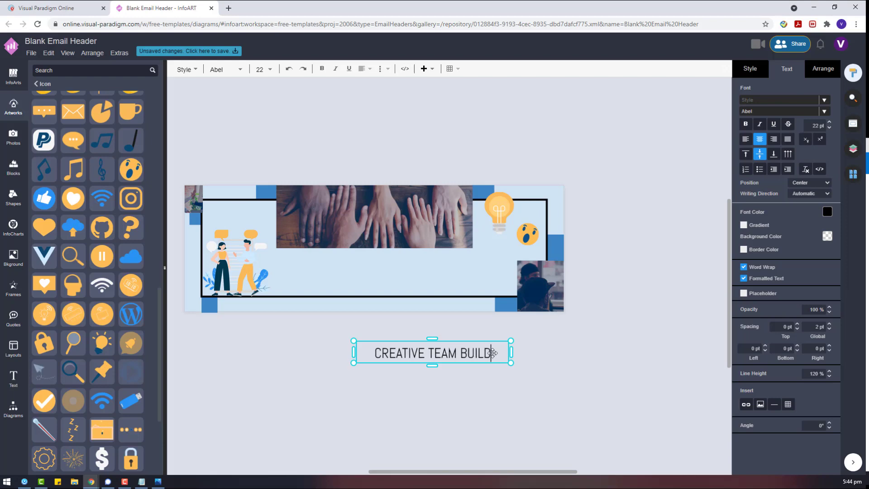
text(ING)
drag(511, 339, 482, 345)
key(ctrl+z)
Duplicate the heading, place the copy just below it, and change its text to "Professional Leadership Training"
key(ctrl+c)
key(ctrl+v)
drag(542, 374, 419, 388)
double_click(426, 380)
text(P)
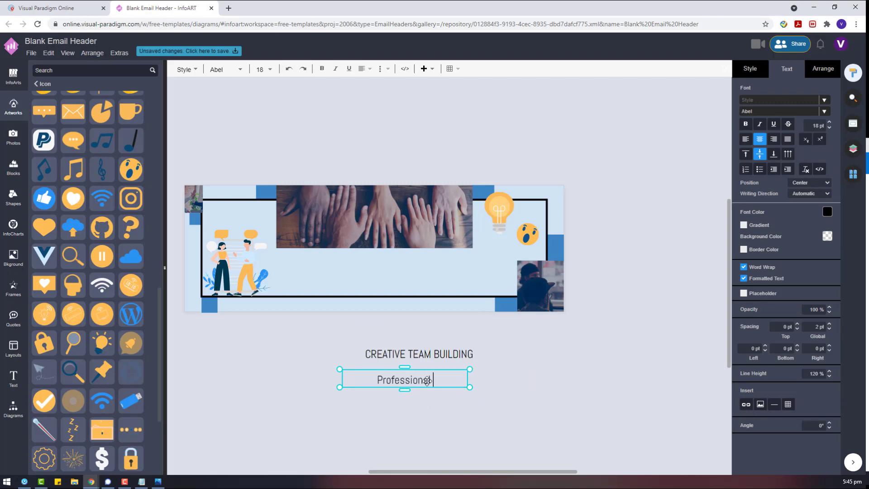
text(rofessional Leadership Training)
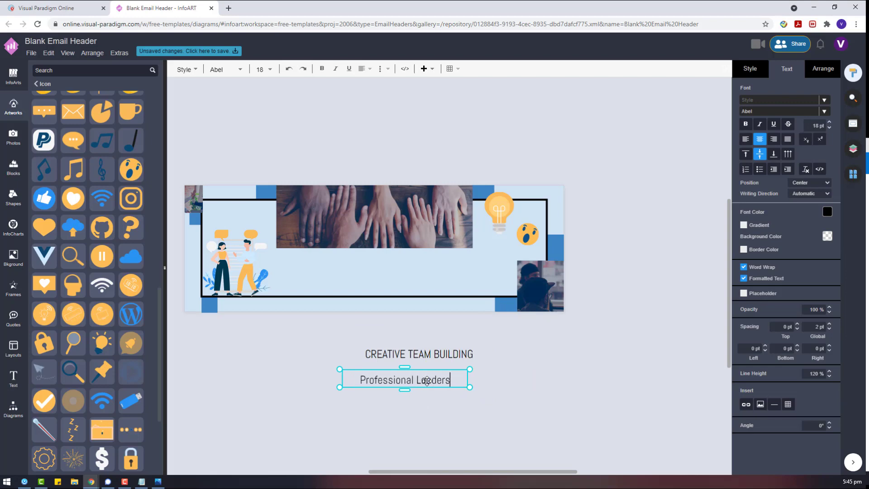
click(525, 364)
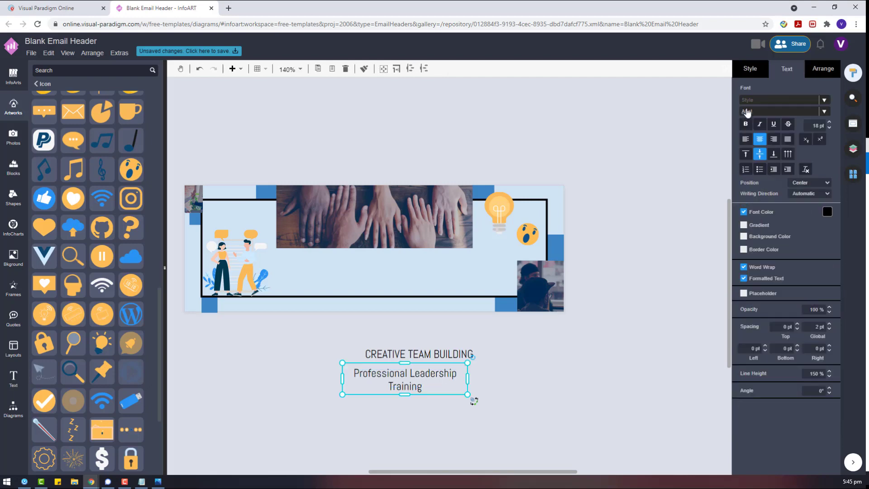
Set the Professional Leadership Training tagline in Amatic SC, color it dark blue, and enlarge it to 19.8 pt
click(747, 112)
click(701, 127)
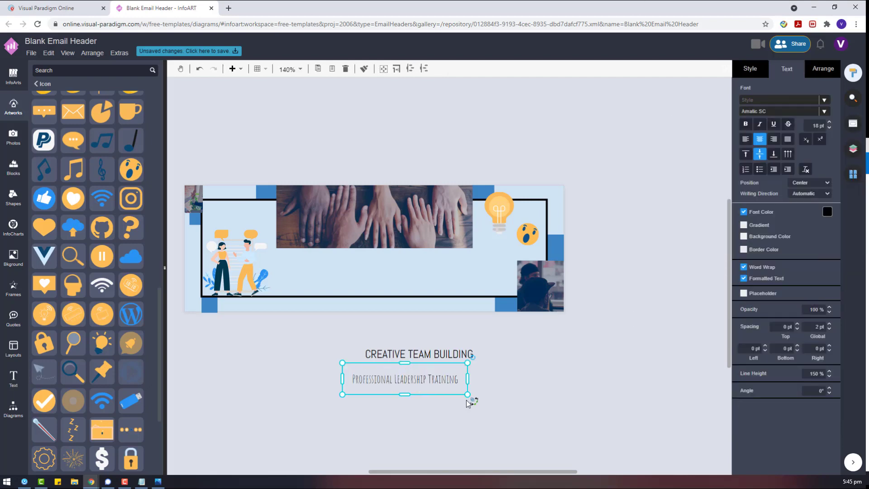
click(827, 211)
click(830, 295)
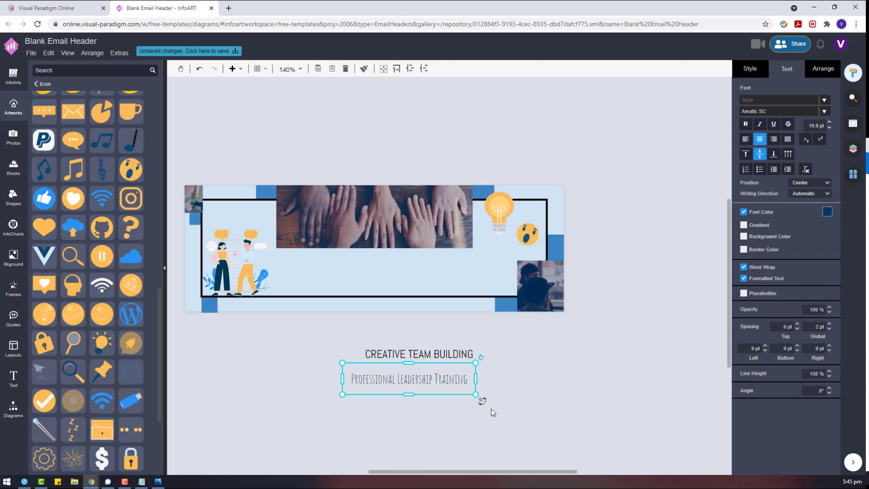
Color the CREATIVE TEAM BUILDING heading medium blue and reduce it to 13.9 pt
click(410, 356)
click(750, 69)
click(787, 69)
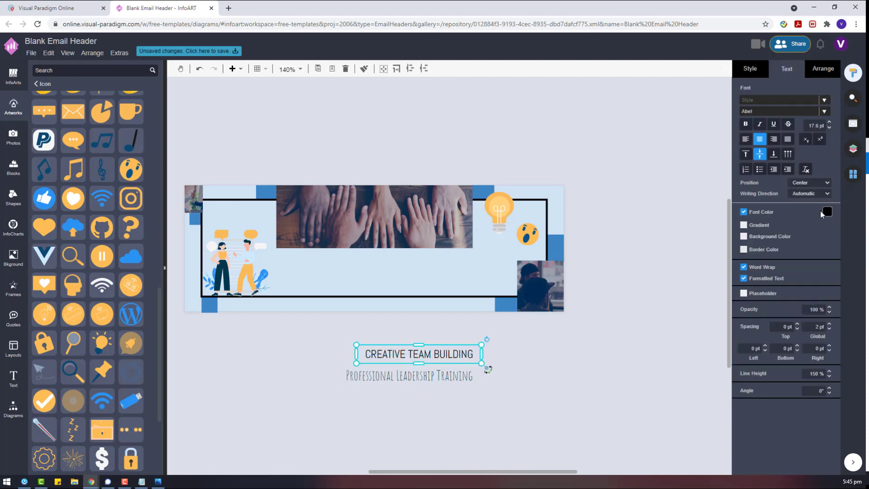
click(828, 212)
click(836, 275)
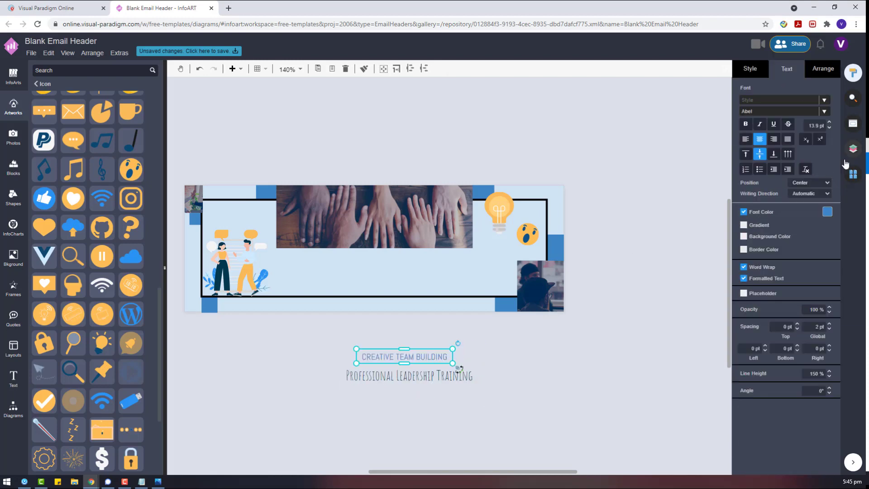
Place the heading inside the outlined rectangle below the hands photo, with the tagline directly beneath it
click(413, 341)
drag(463, 357, 388, 256)
click(822, 69)
click(787, 68)
click(830, 128)
click(439, 381)
drag(439, 382, 416, 277)
Give the Professional Leadership Training tagline box a 1 pt dark blue outline
click(749, 69)
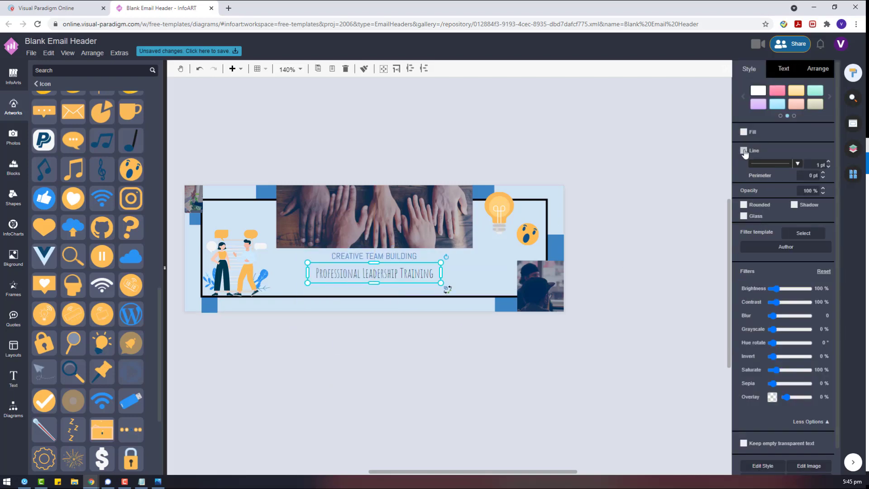
click(821, 150)
click(837, 226)
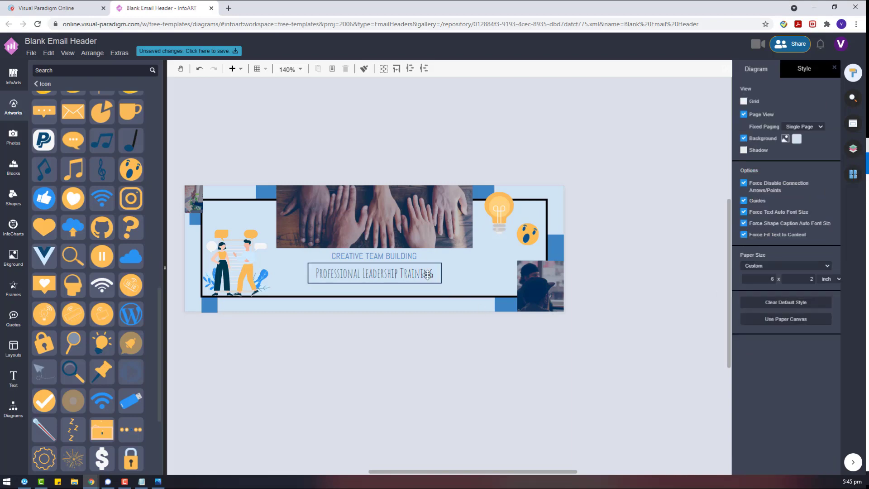
Try a medium blue outline on the tagline box, and return it to dark blue
click(820, 150)
click(834, 216)
click(661, 342)
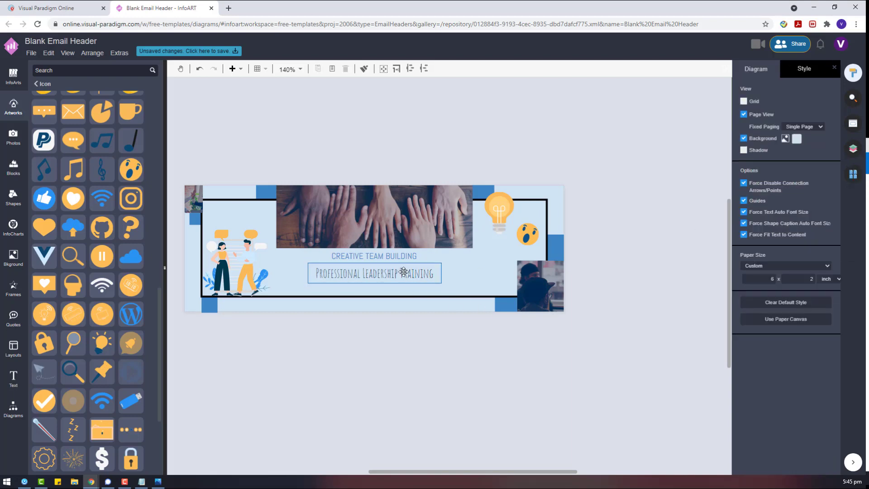
click(401, 271)
click(821, 151)
click(836, 224)
click(641, 284)
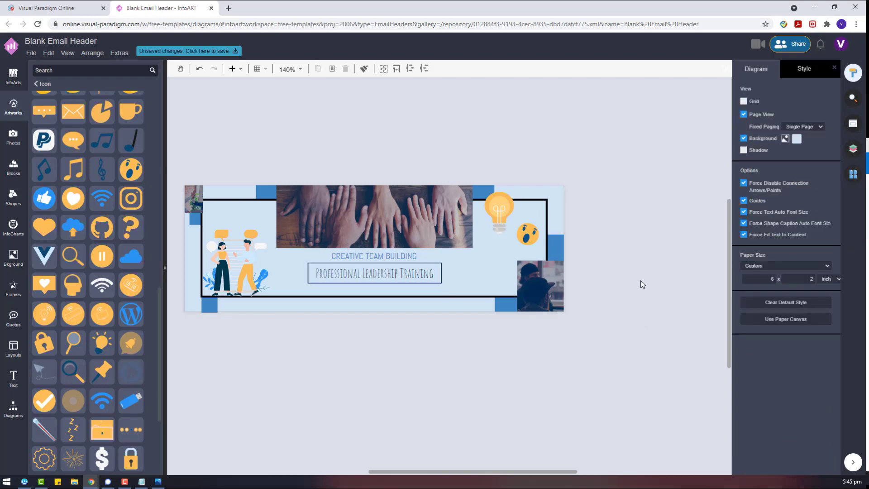
Make both the tagline and the CREATIVE TEAM BUILDING heading bold
click(403, 273)
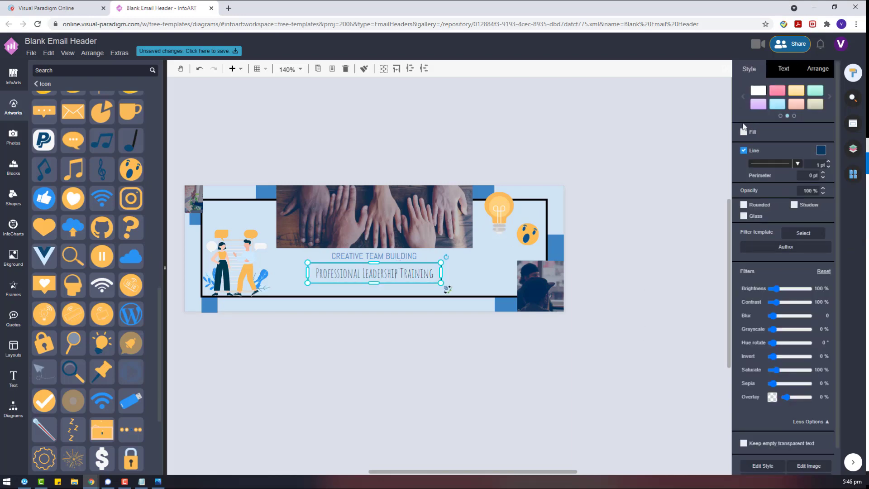
click(787, 68)
click(752, 121)
click(393, 252)
click(745, 124)
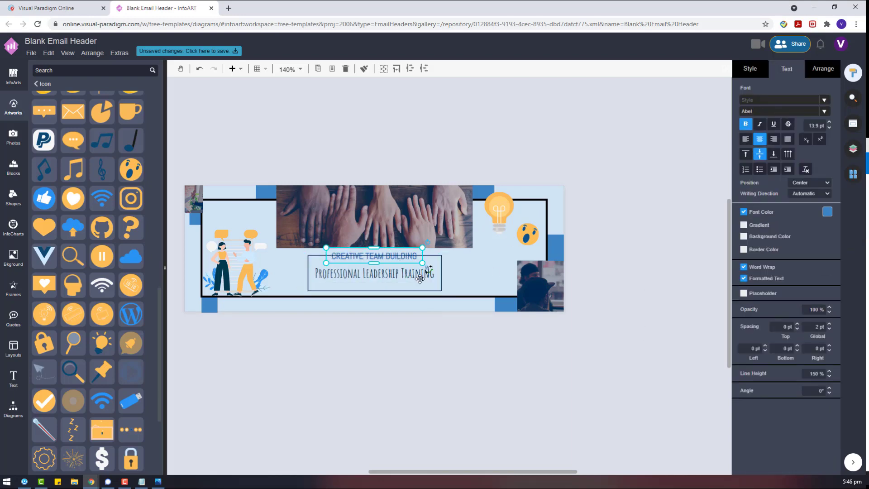
Reduce the tagline box's height to 23 pt, move it up under the heading, and nudge both texts down slightly
click(420, 279)
click(823, 69)
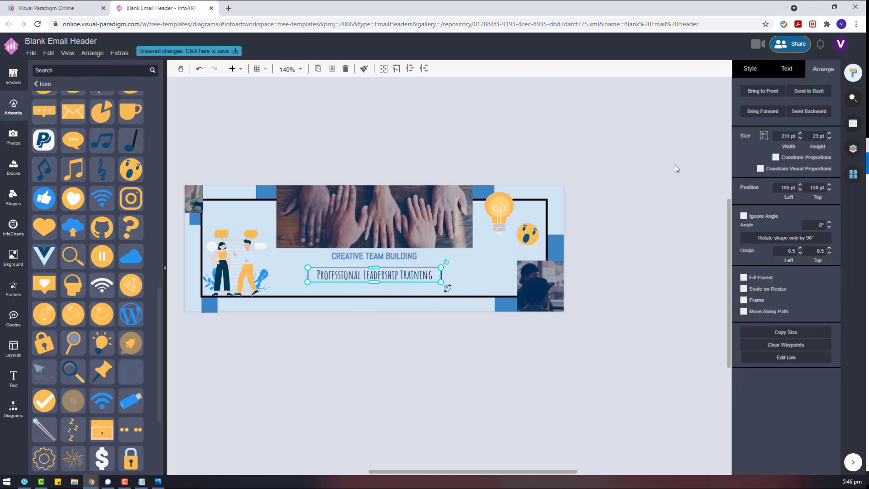
drag(385, 276, 385, 273)
shift+click(385, 256)
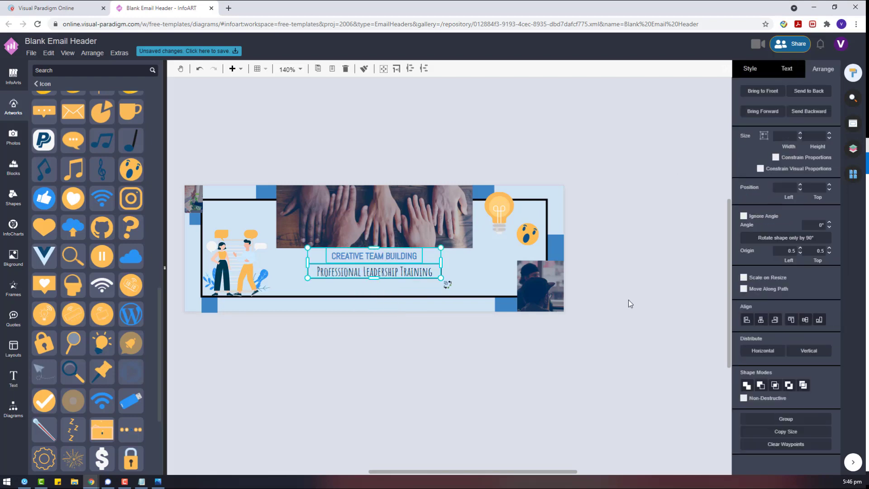
click(436, 351)
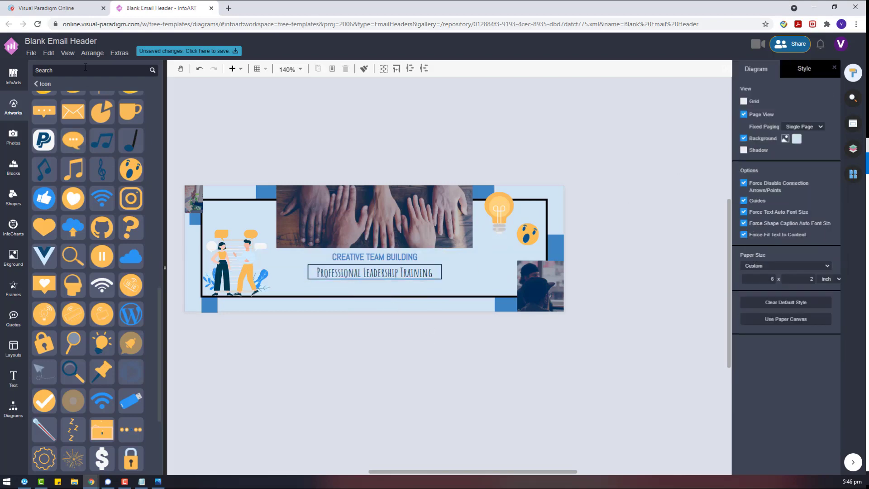
Add envelope, speech bubble, thumbs-up and heart icons below the banner, and delete the envelope
drag(367, 321, 383, 324)
drag(73, 140, 279, 343)
drag(44, 198, 226, 343)
drag(73, 198, 356, 356)
click(318, 354)
key(Delete)
click(342, 350)
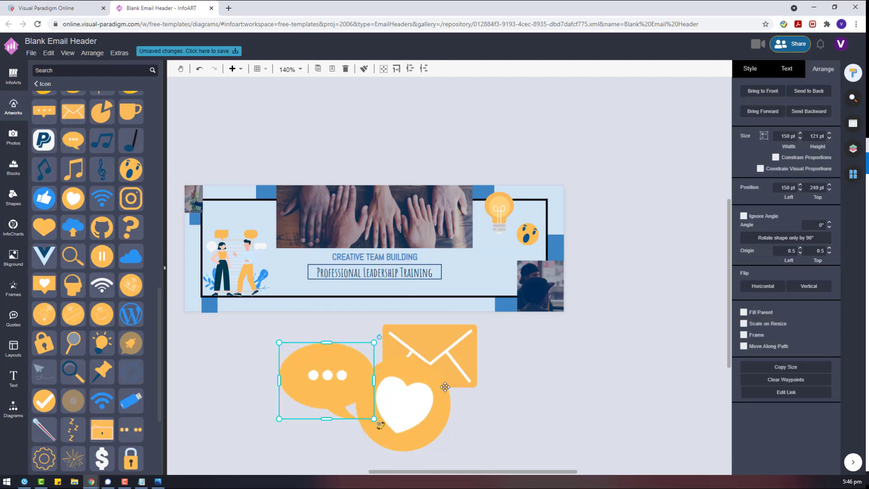
key(ctrl+z)
drag(445, 344, 693, 344)
key(Delete)
drag(335, 357, 504, 363)
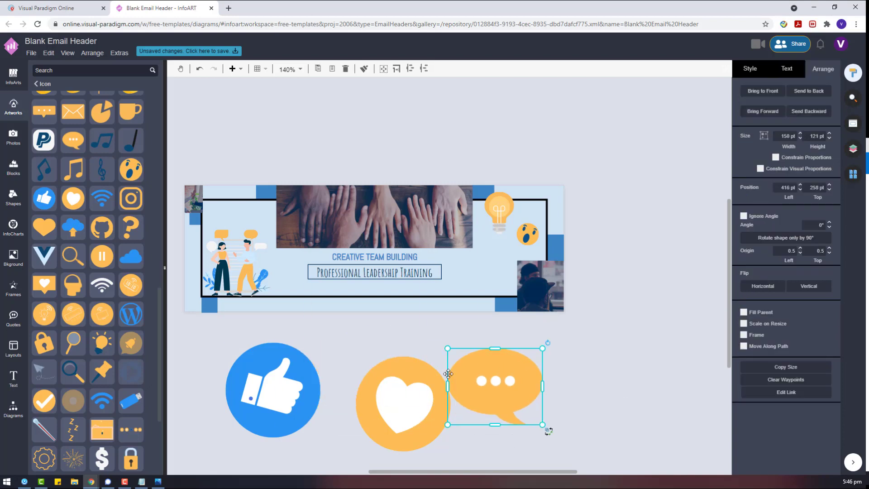
Distribute the thumbs-up, heart and speech bubble icons evenly in a horizontal row and align their middles
click(263, 356)
drag(588, 448, 220, 329)
scroll(548, 363, down, 3)
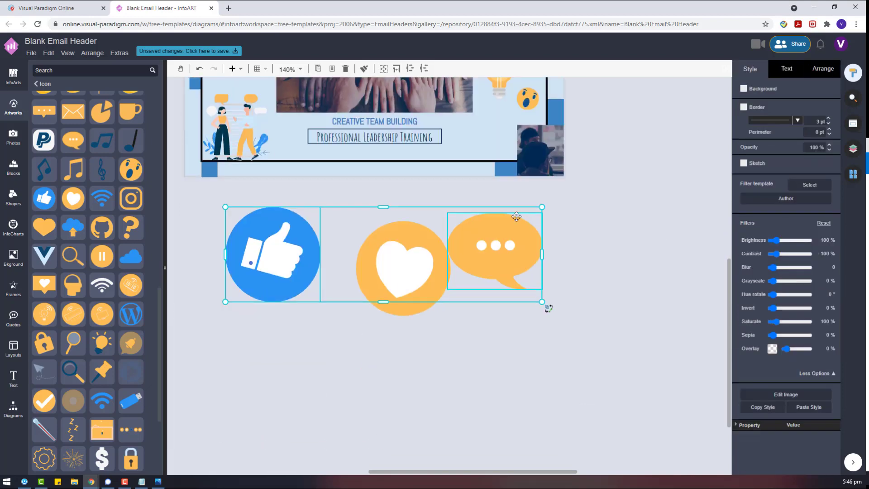
drag(510, 234, 330, 287)
click(823, 69)
click(763, 385)
click(805, 355)
Shrink the three icons to about 16.8 pt wide and center them beneath the tagline inside the outlined rectangle
click(387, 330)
drag(418, 347, 187, 257)
click(742, 389)
drag(359, 277, 393, 152)
scroll(403, 217, up, 2)
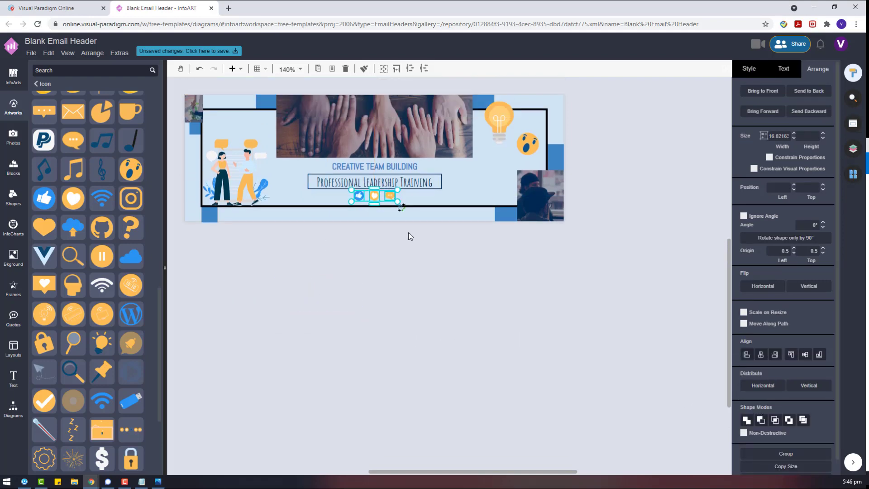
Fill all six blue squares around the banner with the thumbs-up icon's bright blue
click(430, 257)
click(359, 198)
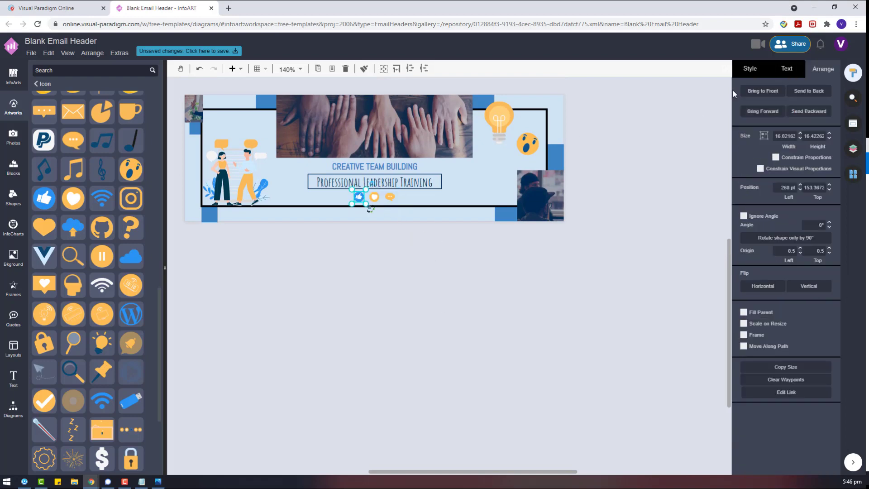
click(749, 68)
click(745, 108)
click(503, 209)
shift+click(557, 151)
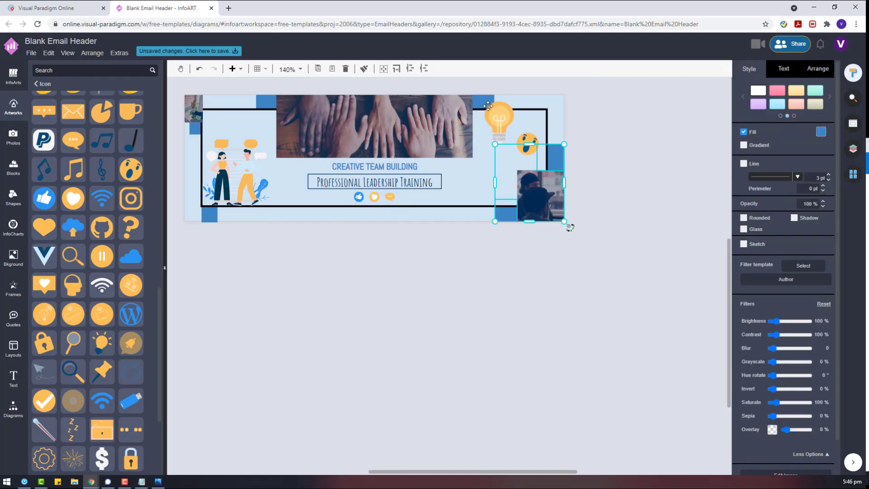
shift+click(483, 102)
scroll(334, 172, up, 3)
scroll(334, 172, down, 1)
shift+click(267, 149)
shift+click(196, 172)
shift+click(209, 258)
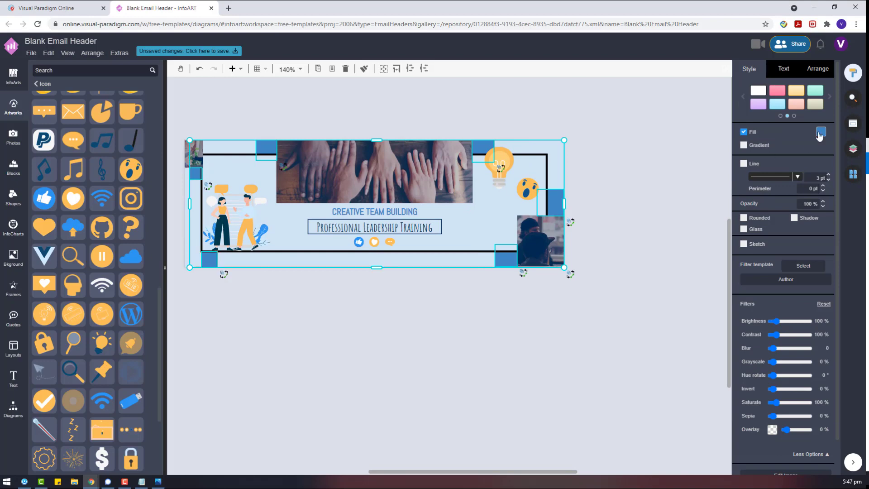
click(821, 132)
click(769, 218)
click(429, 250)
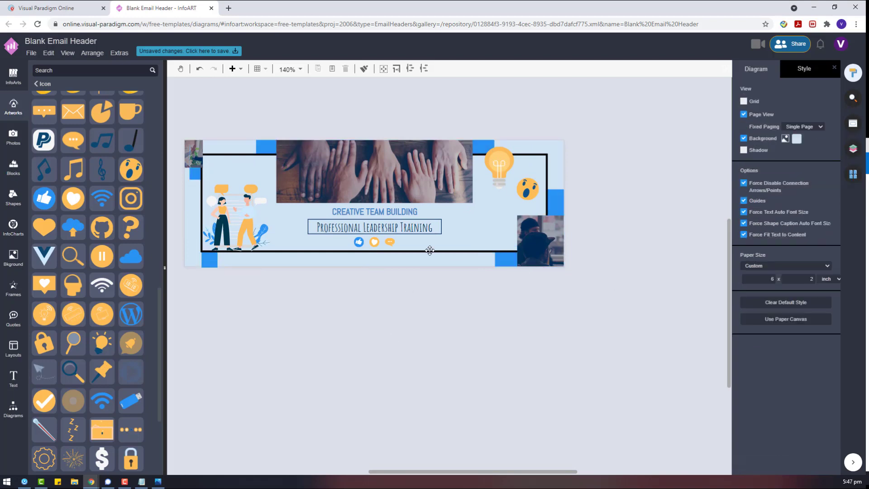
Try white as the page background color
click(469, 237)
click(562, 161)
click(796, 138)
click(768, 161)
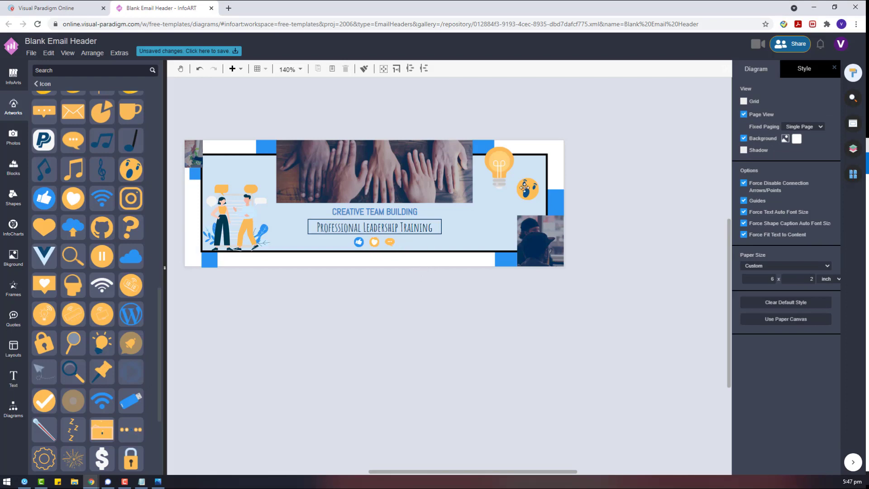
Set the page background to the same orange as the heart icon
click(374, 242)
click(746, 103)
click(748, 191)
click(560, 153)
click(797, 139)
click(771, 230)
Shrink the light bulb and the surprised face slightly, and move the face up beside the bulb
click(499, 168)
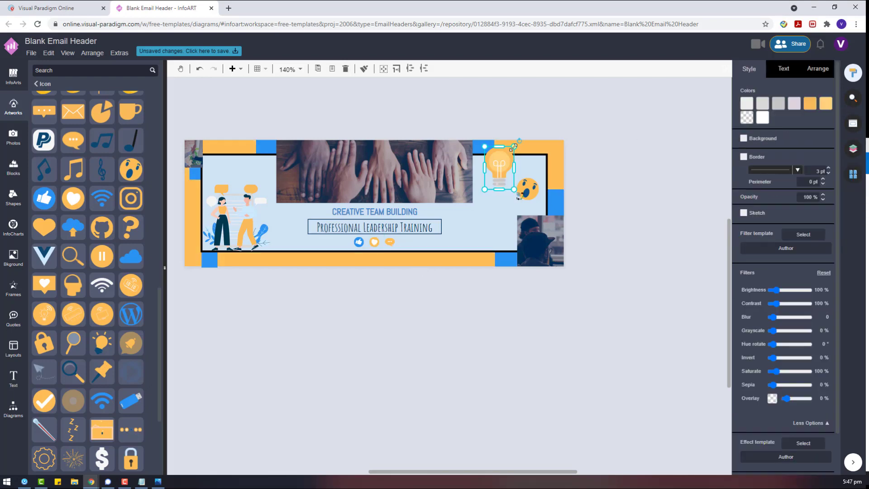
drag(514, 148, 512, 149)
click(529, 188)
drag(538, 178, 529, 179)
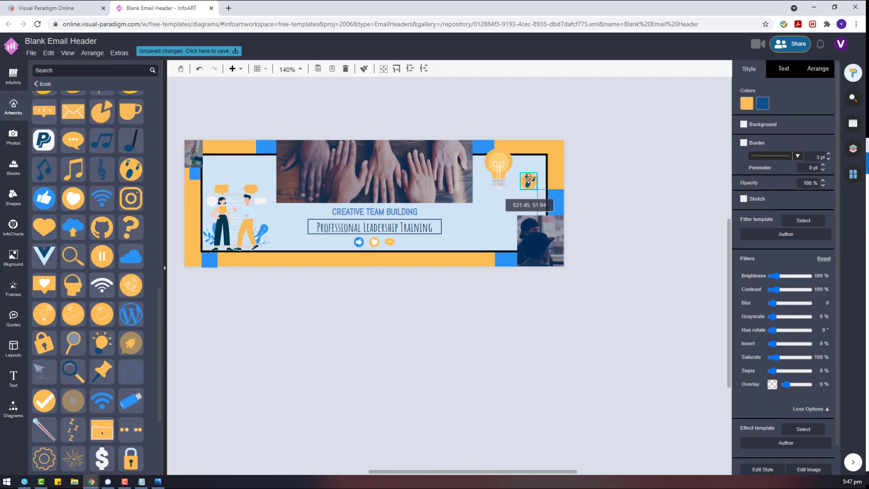
click(557, 165)
Add the orange magnifier icon, shrink it, rotate its handle to the lower right, and place it below the light bulb
scroll(88, 303, down, 1)
drag(75, 294, 344, 315)
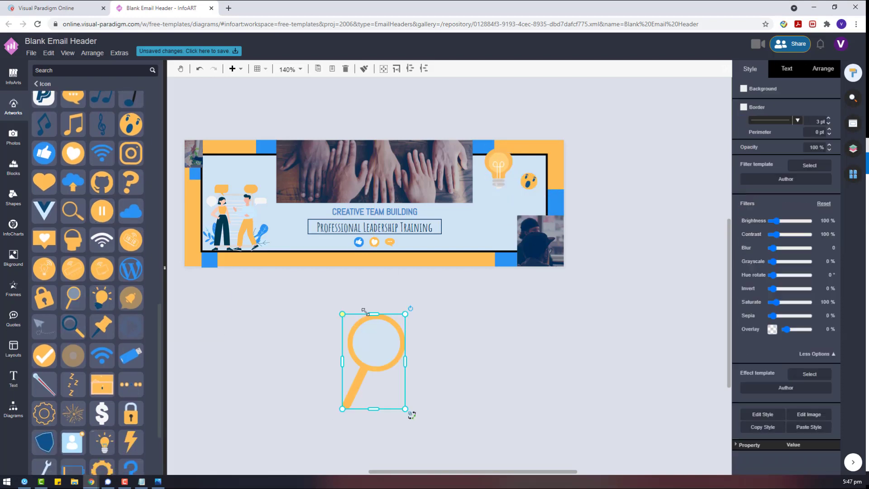
drag(408, 309, 475, 189)
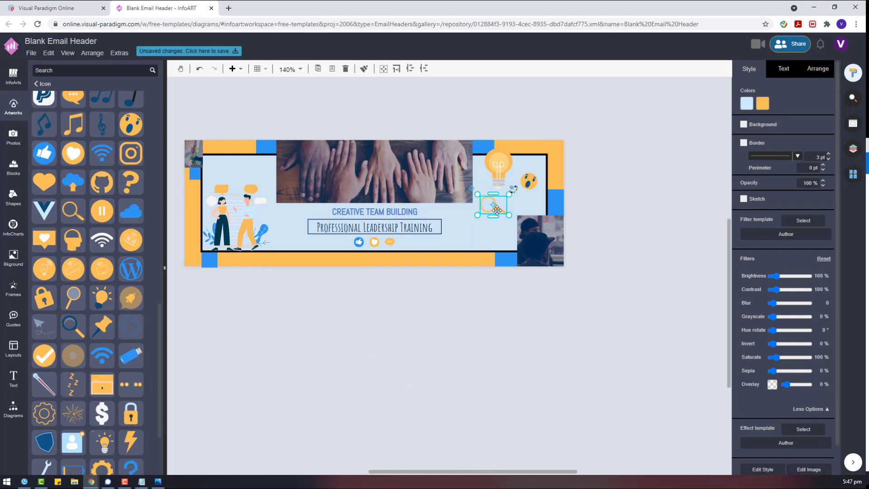
click(544, 304)
click(491, 204)
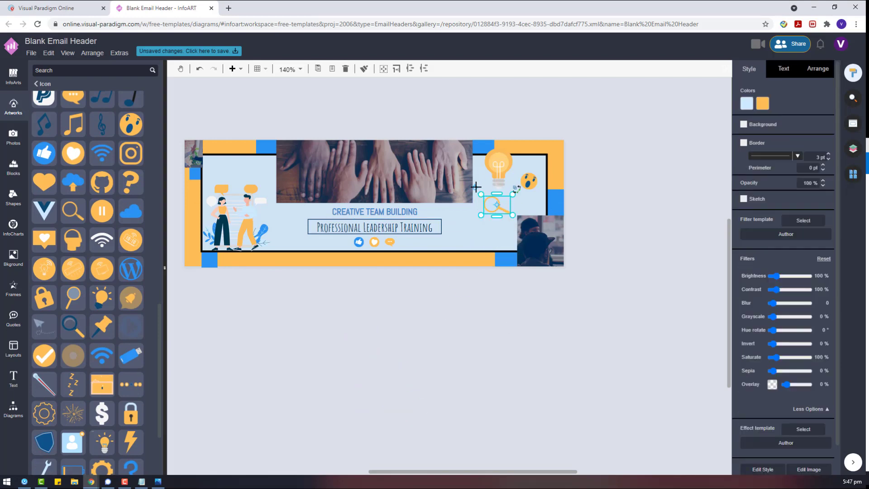
Rotate the magnifier icon so its handle is nearly horizontal, and recolor its orange parts to the banner's bright blue
drag(475, 187, 499, 202)
click(590, 255)
click(513, 205)
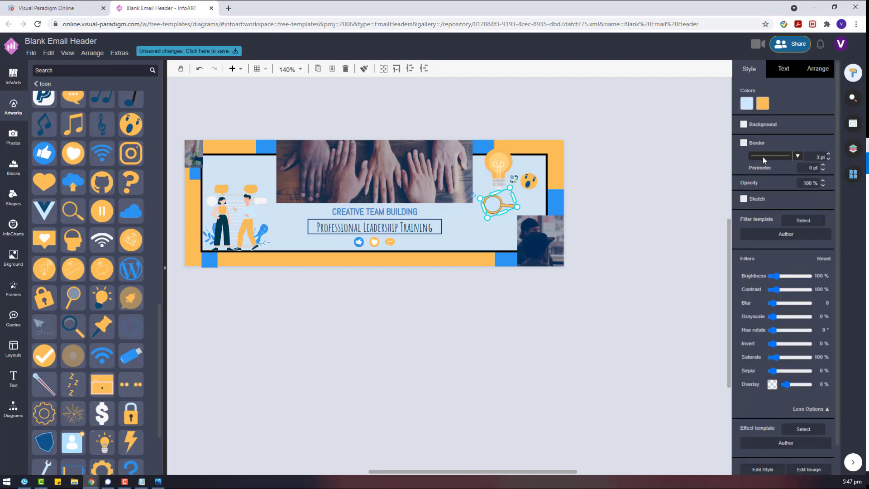
click(762, 103)
click(777, 190)
click(513, 405)
Try top vertical alignment on the outlined tagline text, and set it back to middle alignment
click(432, 234)
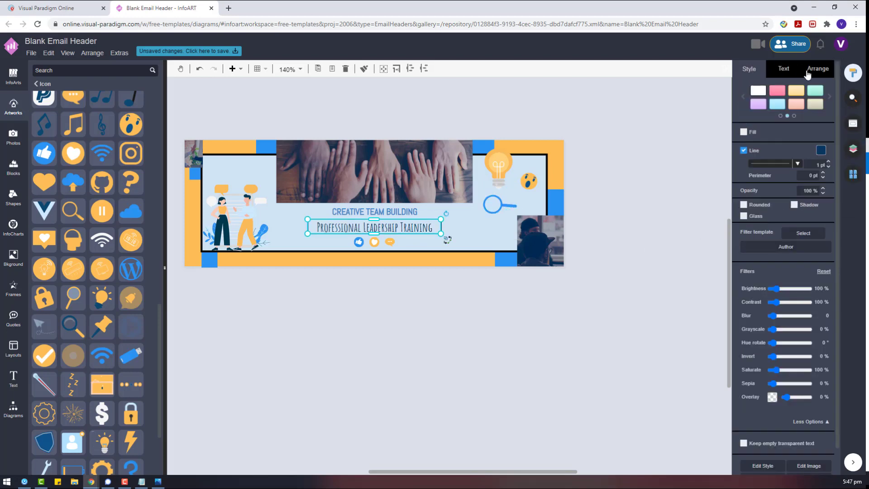
click(746, 154)
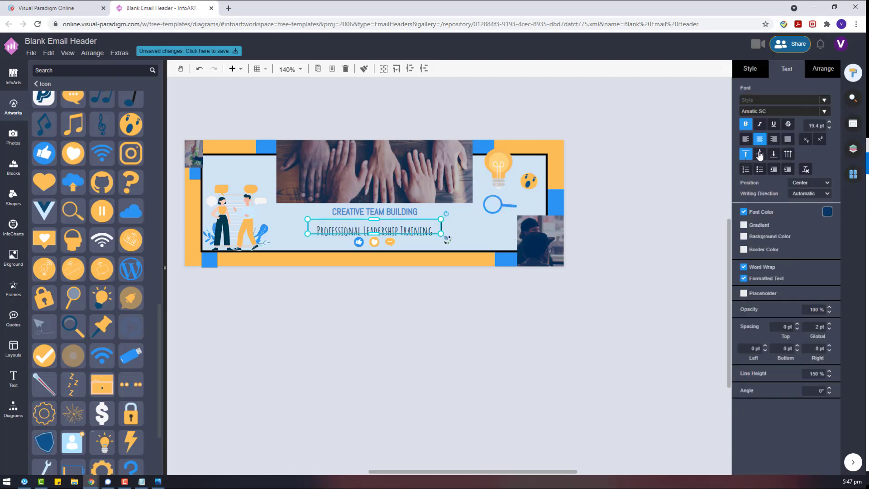
click(760, 155)
click(823, 69)
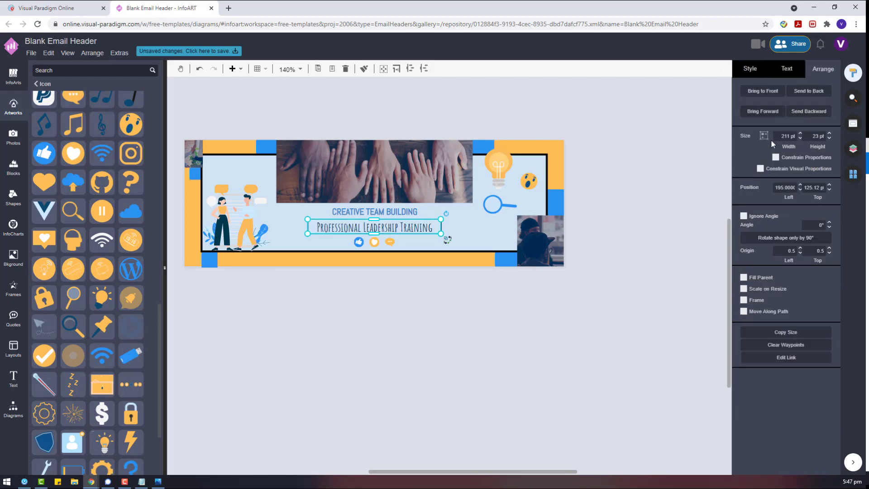
click(571, 305)
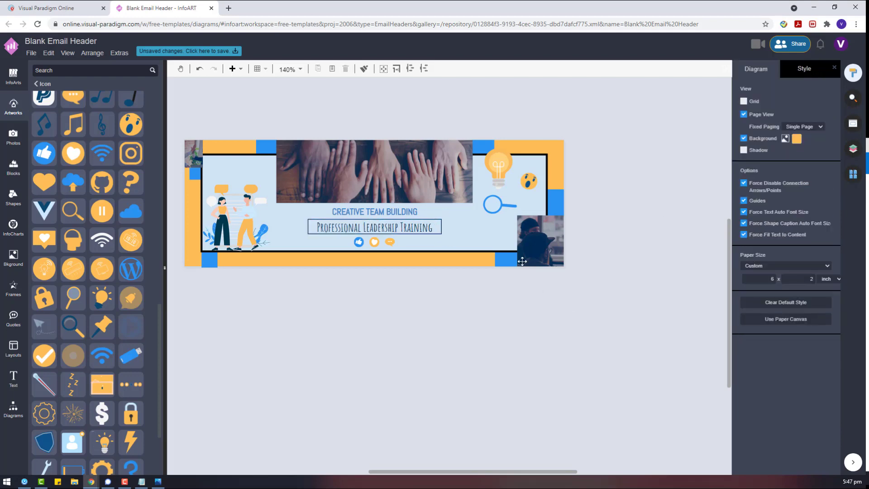
Rename the design as Creative Team Building Email Header and save it
click(61, 41)
text(Creati)
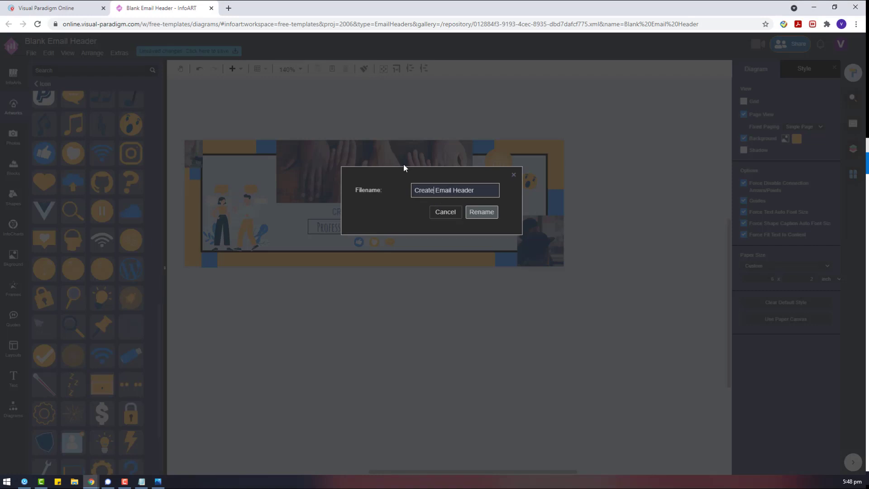
text(ve Team Building)
key(Return)
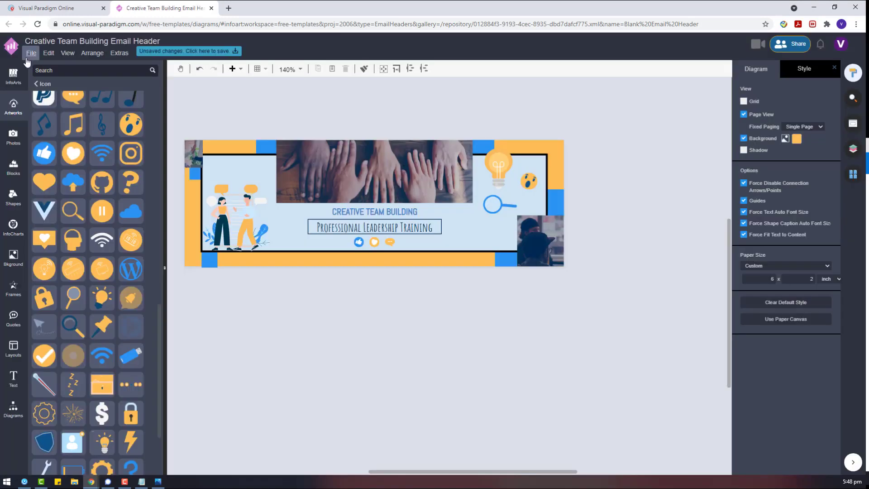
click(31, 52)
click(41, 116)
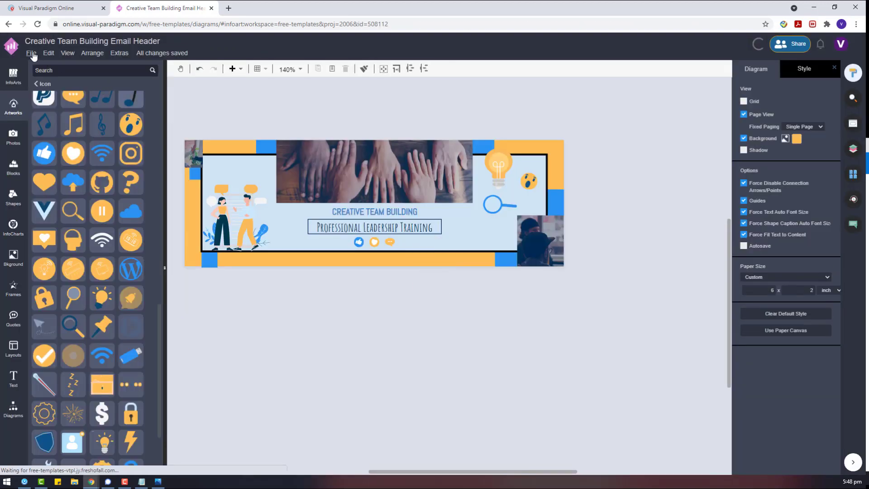
Export the banner as a downloaded JPG image and open the downloaded file to check it
click(31, 52)
mouse_move(70, 190)
click(181, 190)
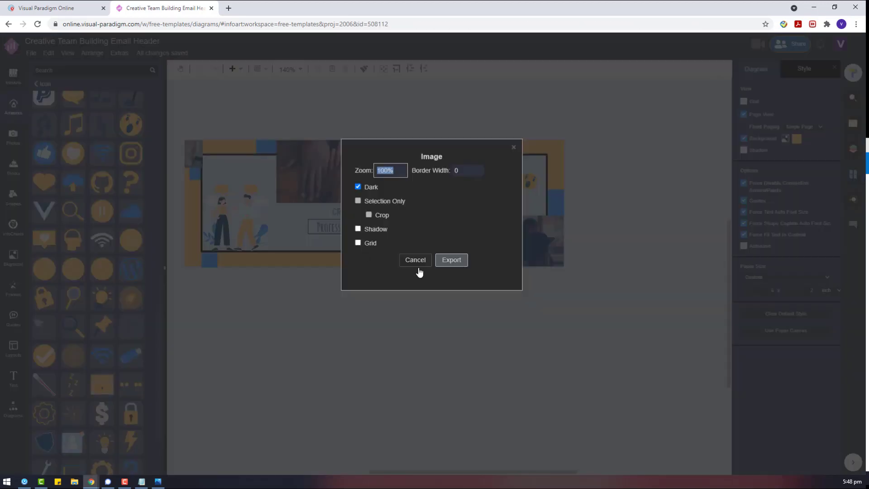
click(450, 258)
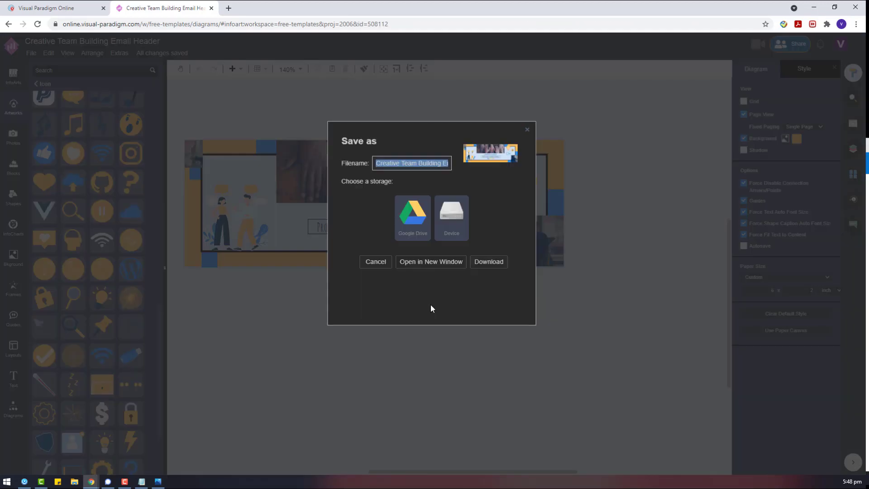
click(489, 261)
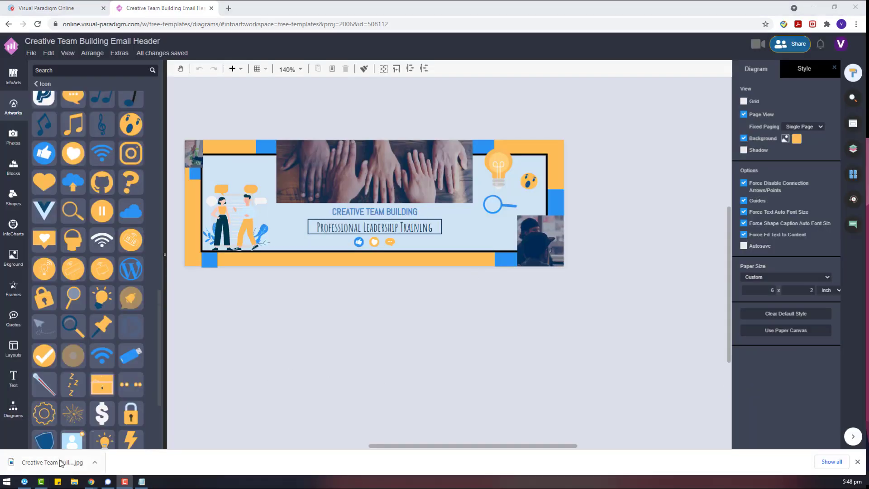
click(62, 463)
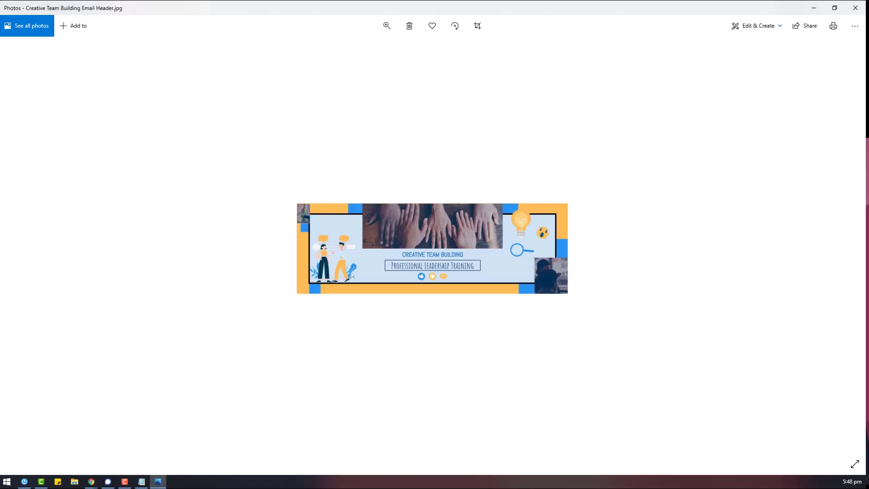